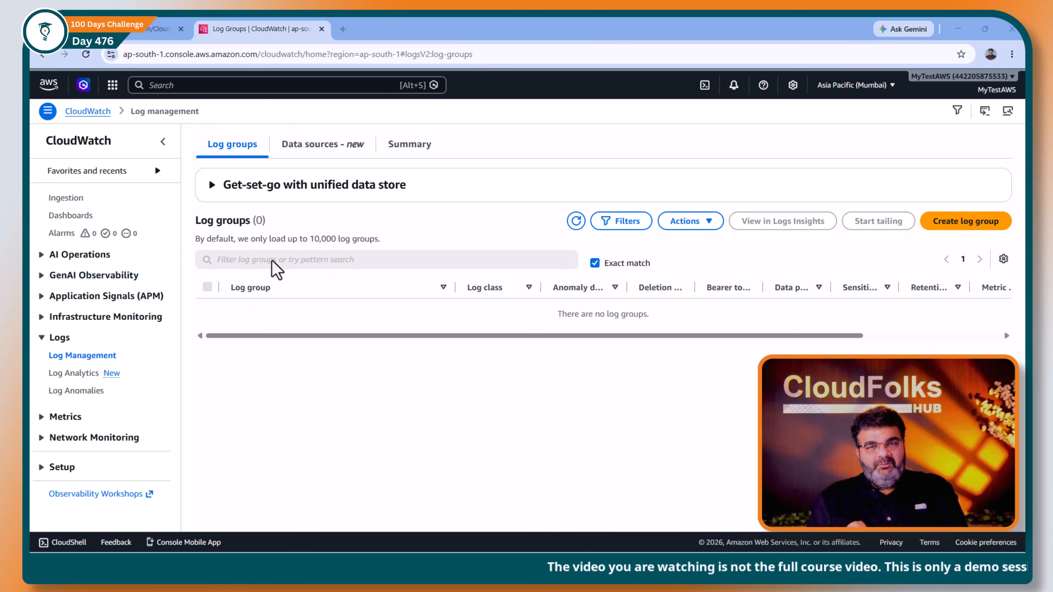
Step: Refresh the CloudWatch log groups list and open the Lambda dashboard in a new browser tab
click(576, 221)
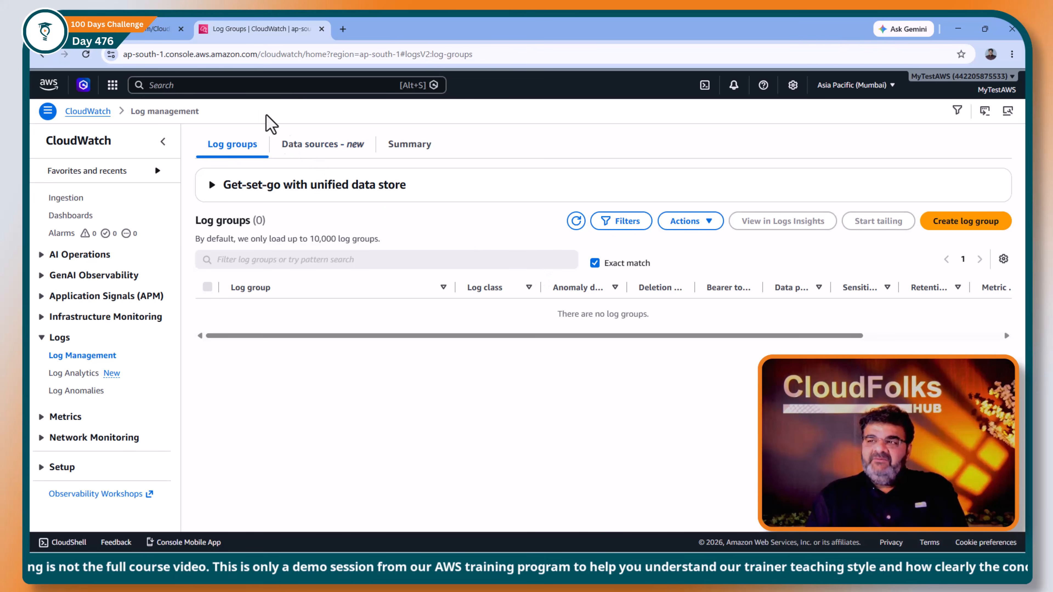
click(249, 92)
text(lamb)
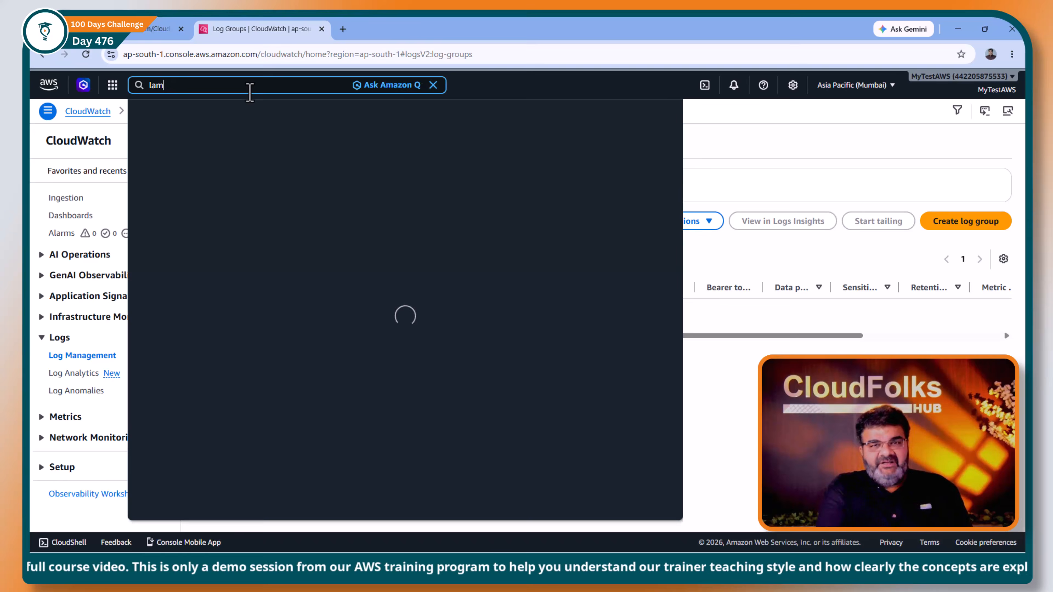
text(da)
right_click(333, 158)
click(357, 159)
click(377, 29)
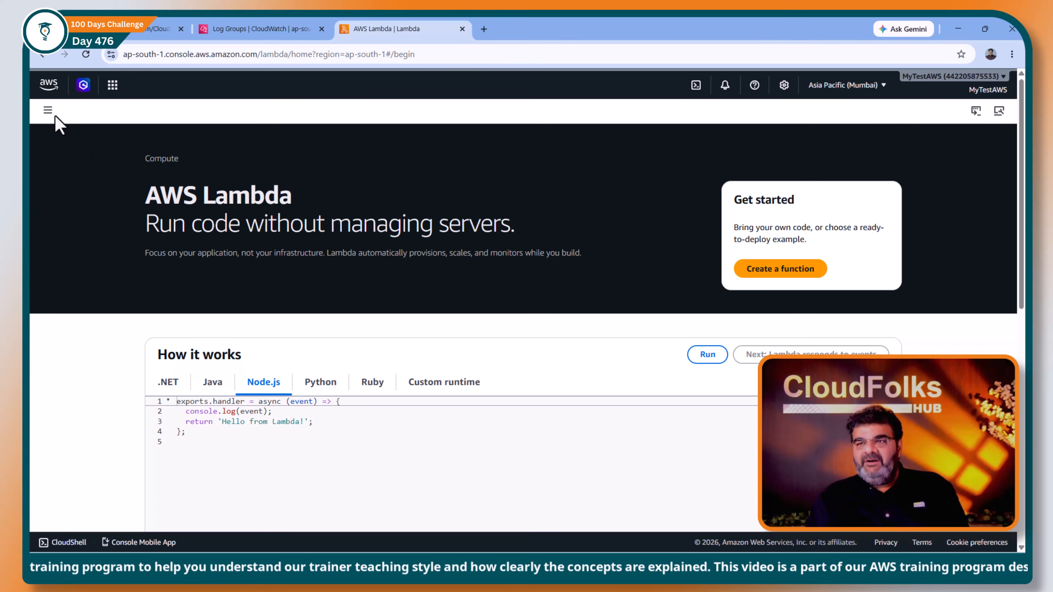
click(48, 111)
click(79, 167)
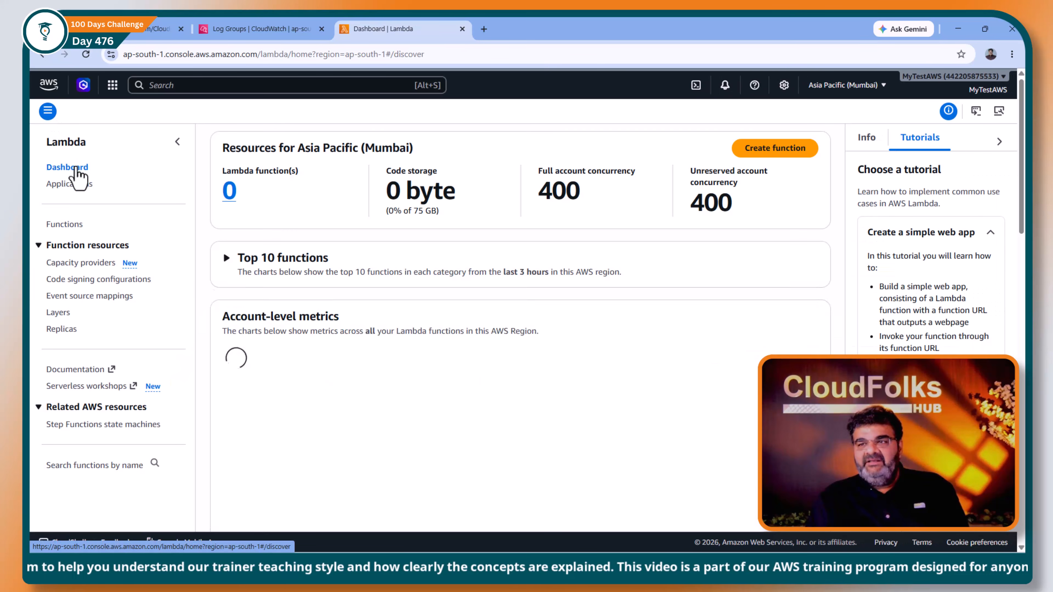
Step: Create a Lambda function from scratch named Test-Function with the Python 3.12 runtime
click(785, 157)
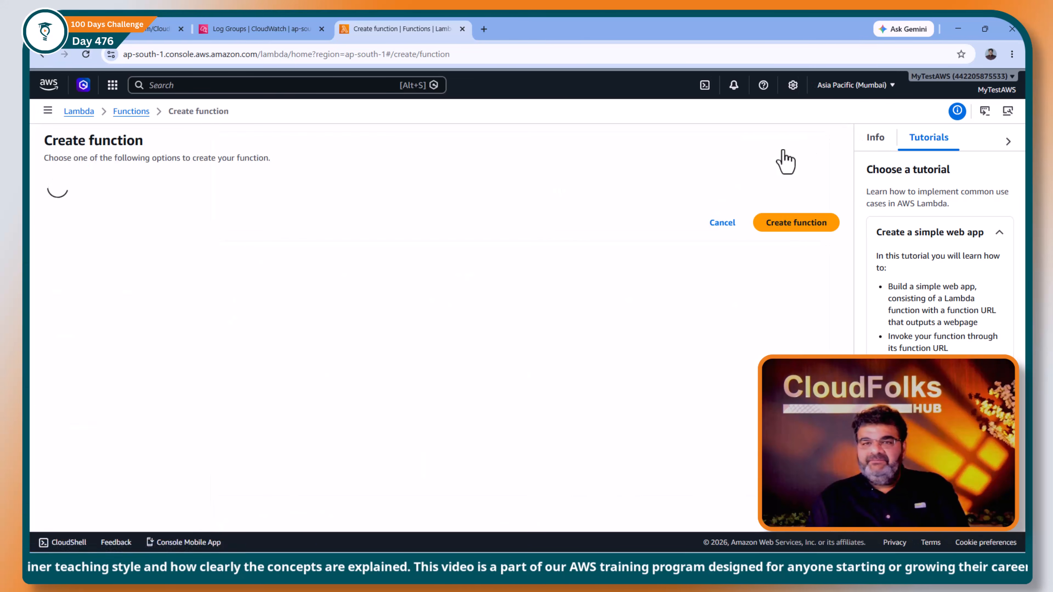
click(156, 293)
text(Test-Function)
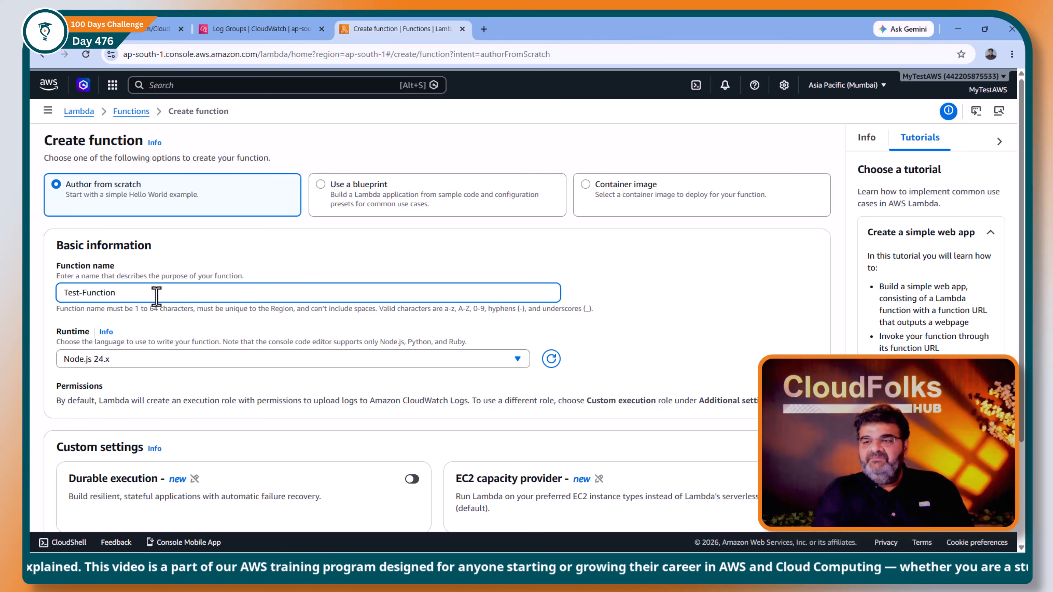
click(131, 360)
text(py)
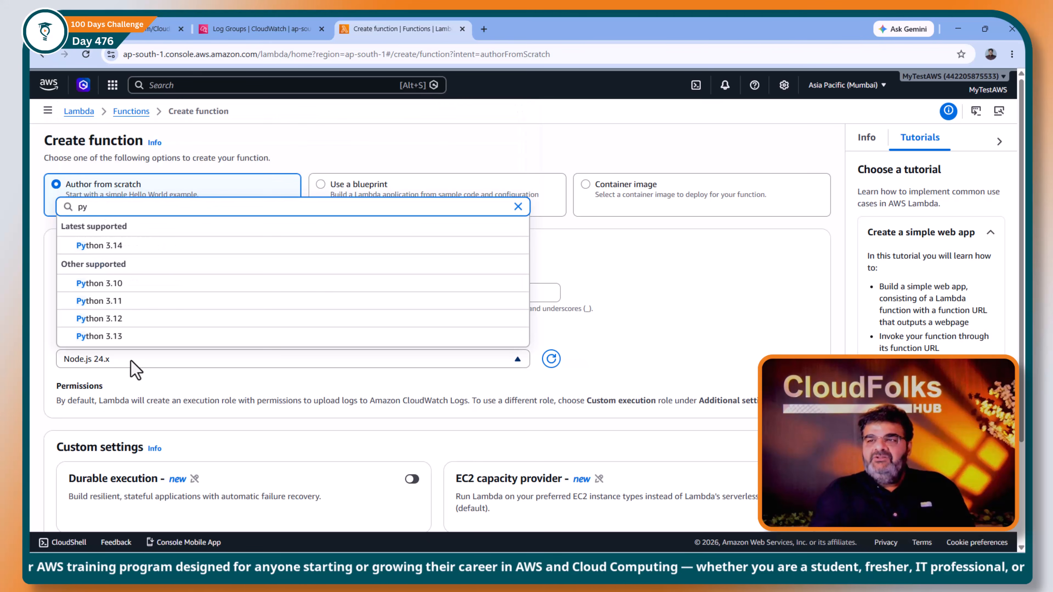
click(130, 318)
scroll(261, 373, down, 1)
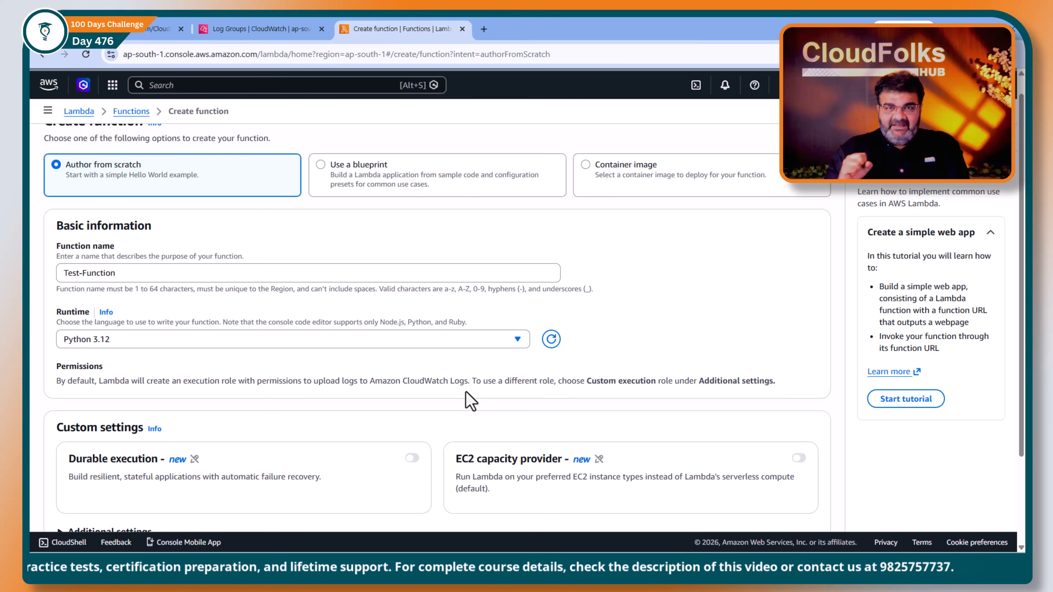
scroll(471, 369, down, 2)
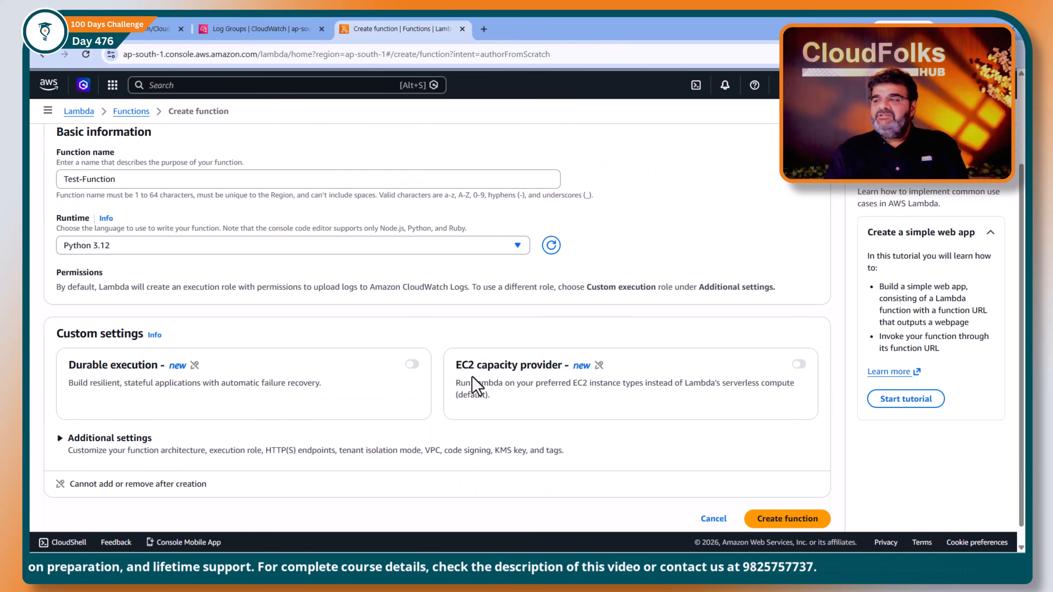
click(774, 521)
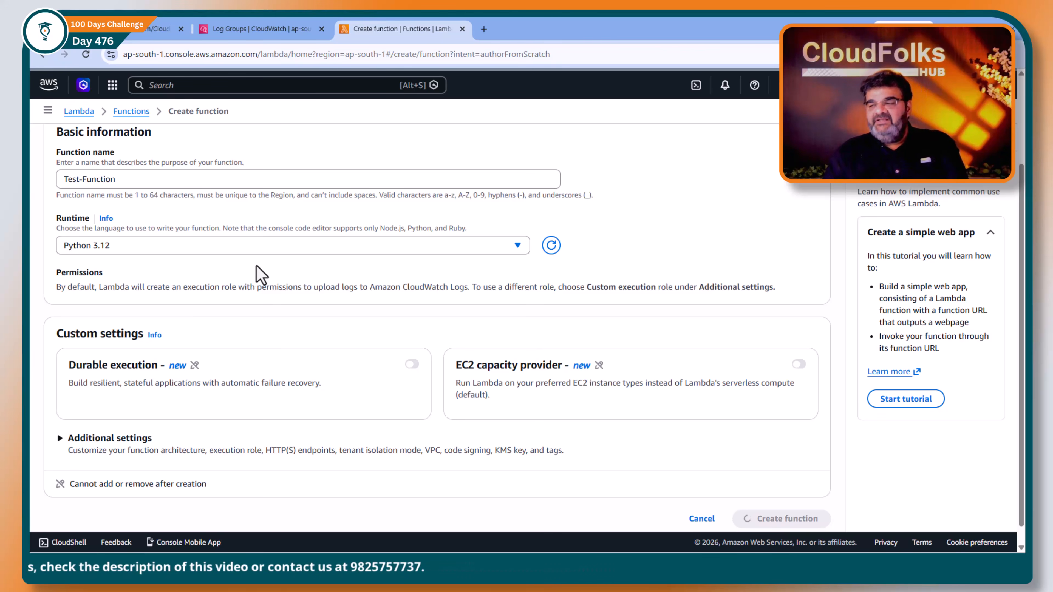
Step: Copy the entire sample logging code from the open gist page
click(121, 36)
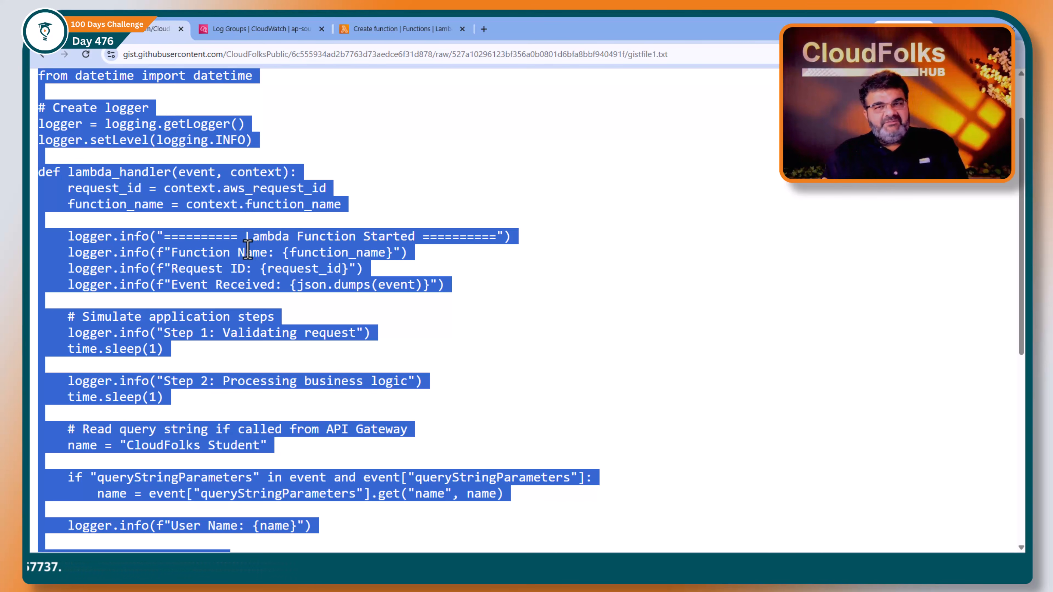
click(564, 175)
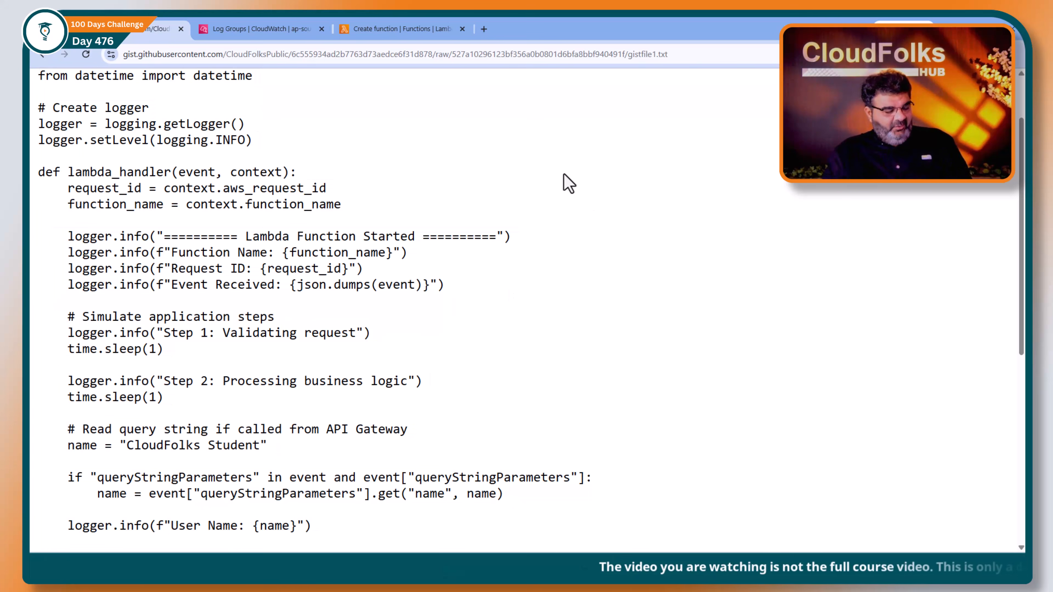
key(ctrl+a)
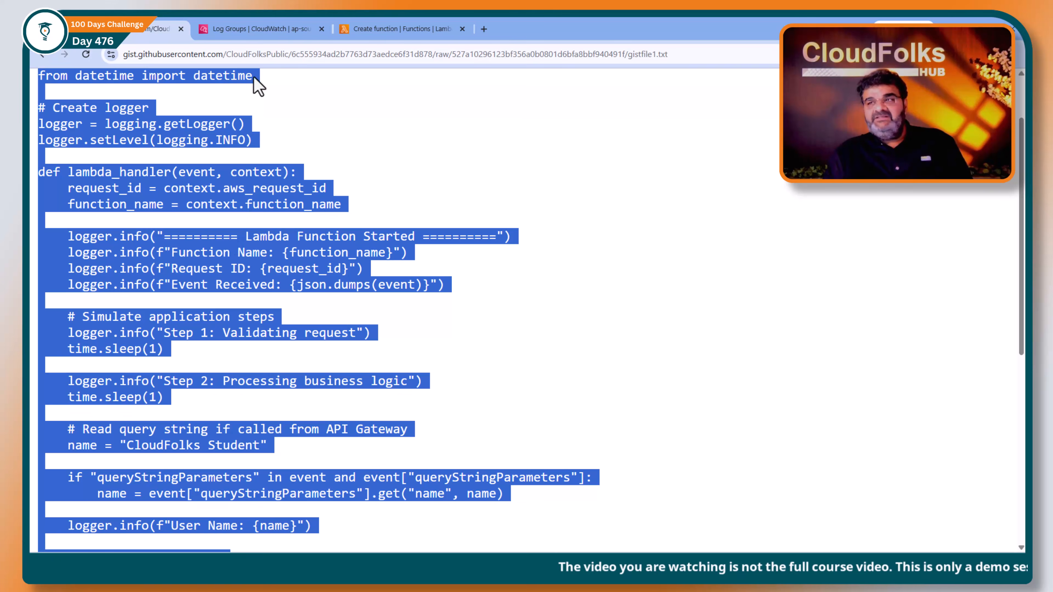
Step: Return to the Test-Function page, dismiss the Getting started dialog and bring up its code source
click(241, 26)
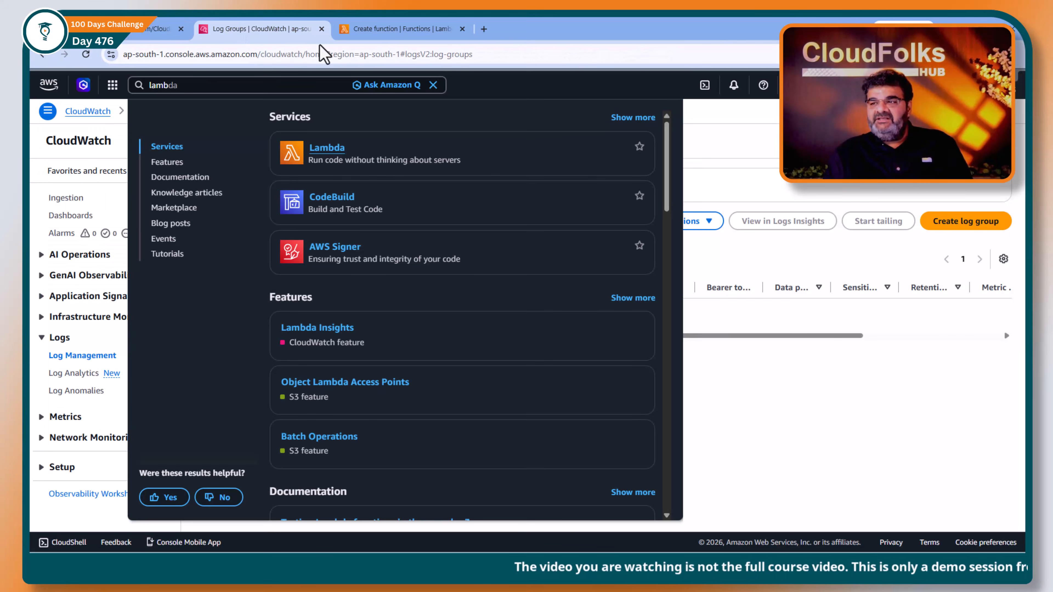
click(395, 29)
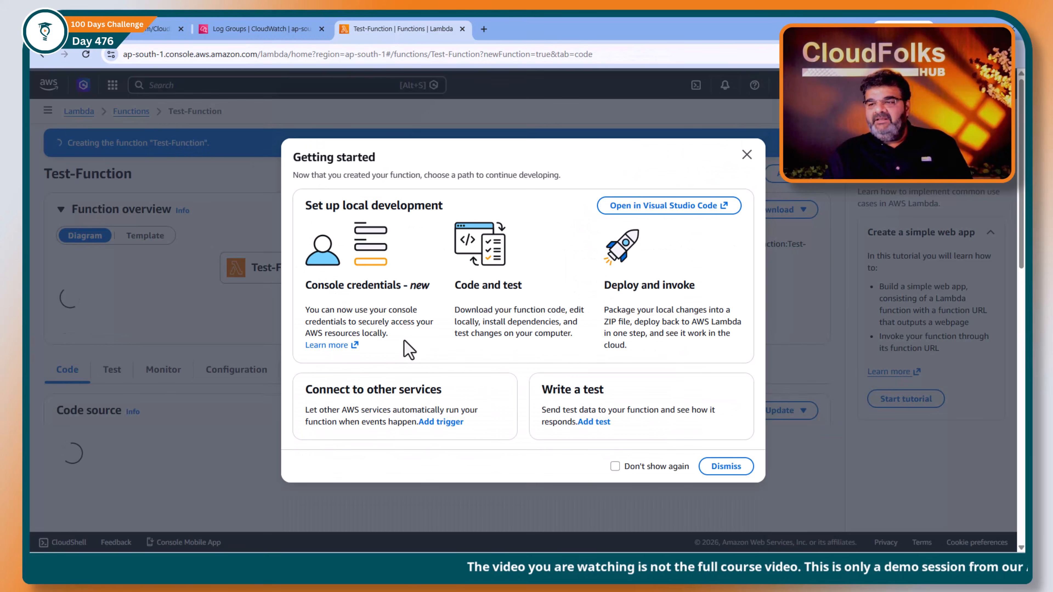
click(746, 158)
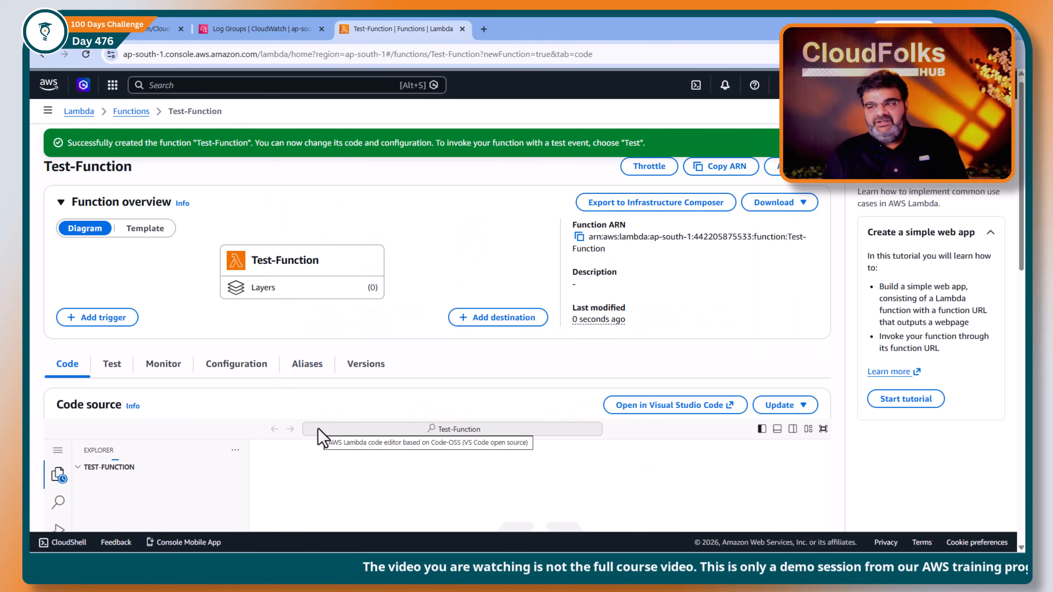
scroll(320, 437, down, 5)
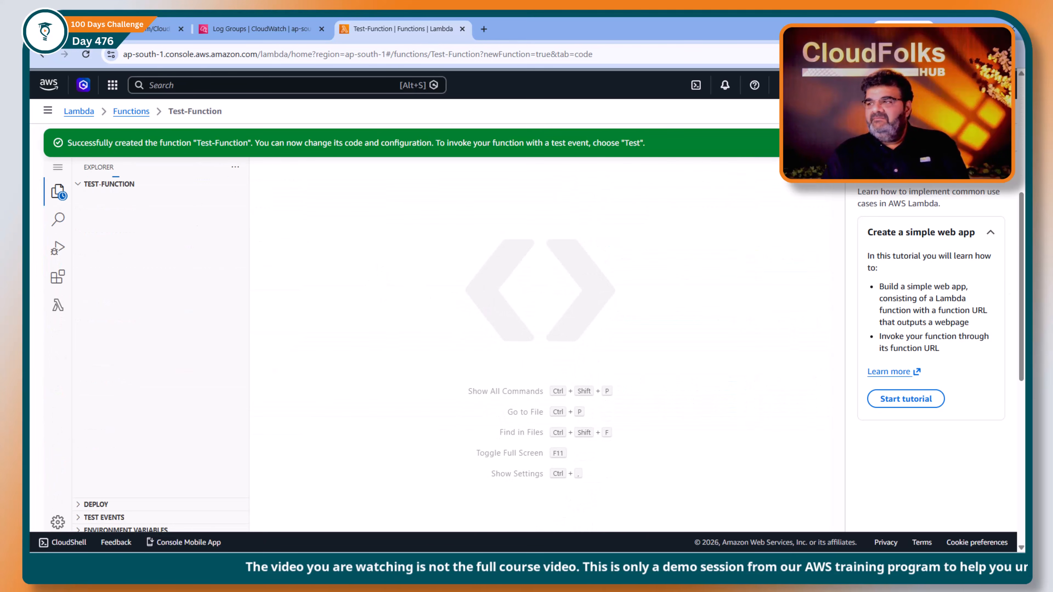
scroll(336, 296, up, 5)
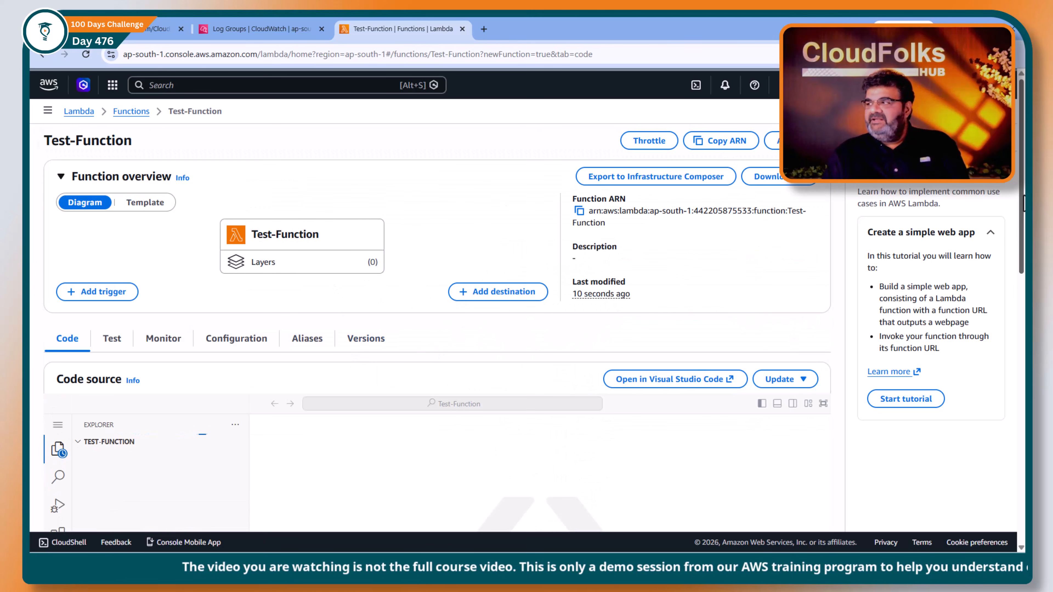
scroll(429, 317, down, 3)
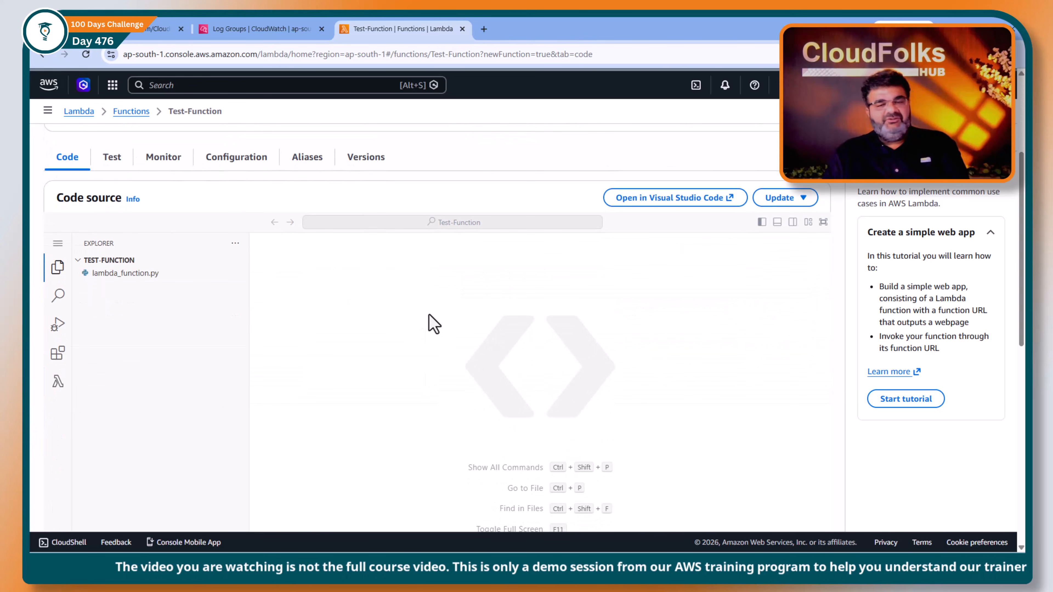
Step: Replace the default code in lambda_function.py with the copied sample code and deploy the function
drag(327, 357, 272, 274)
key(BackSpace)
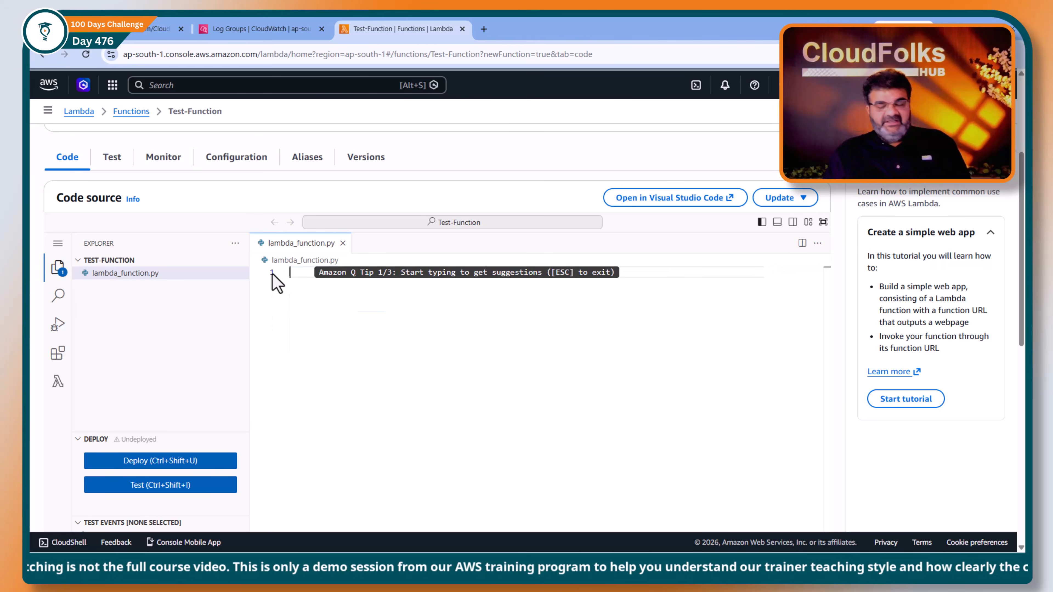
key(ctrl+v)
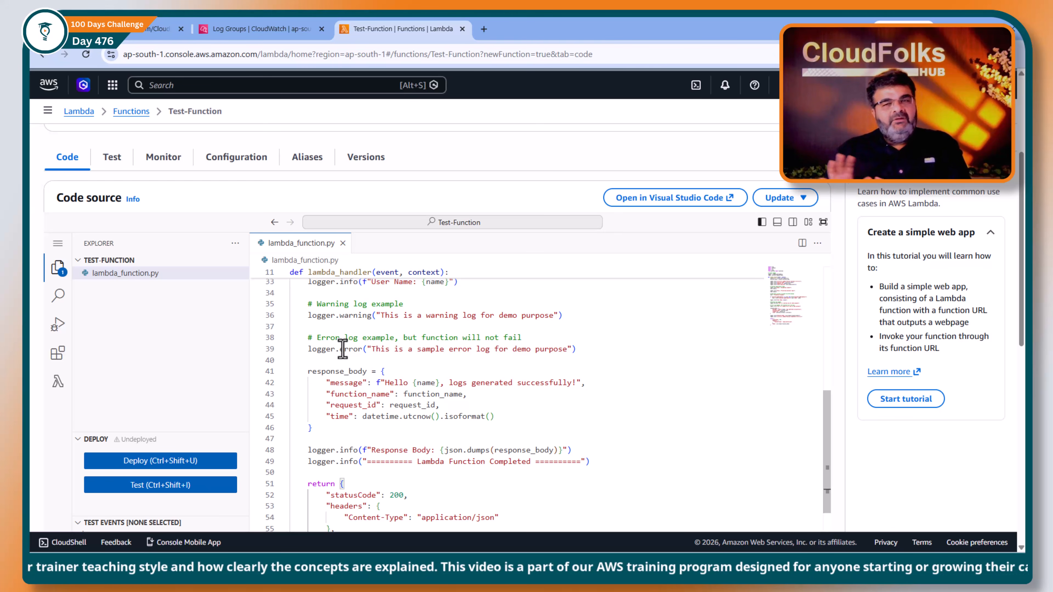
click(157, 465)
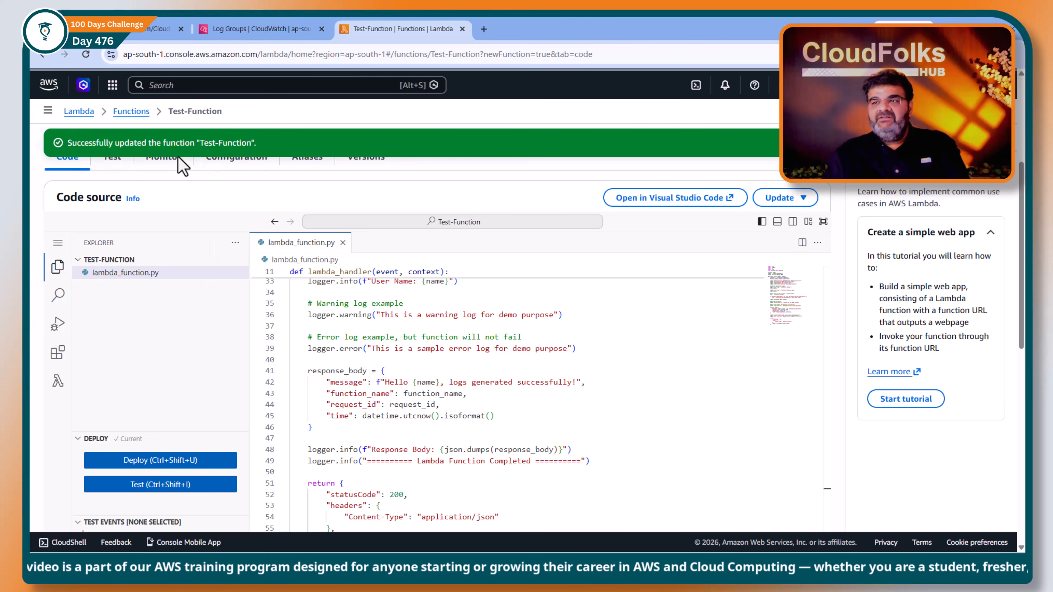
Step: Create and save a new test event named Test-Event for Test-Function, keeping the default settings
scroll(206, 365, up, 5)
click(114, 343)
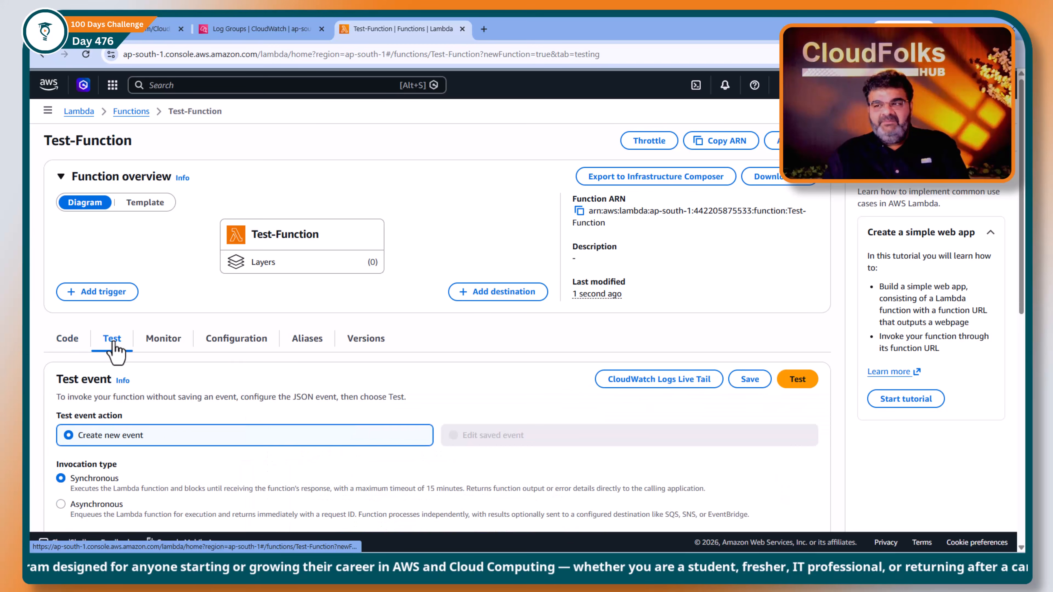
scroll(480, 404, down, 3)
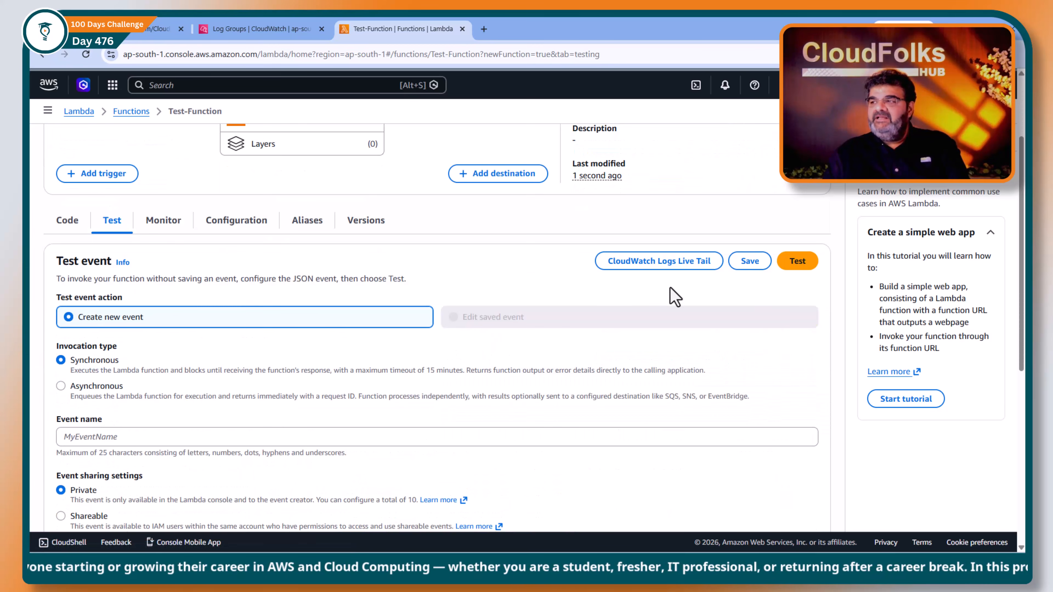
scroll(669, 287, down, 1)
click(252, 400)
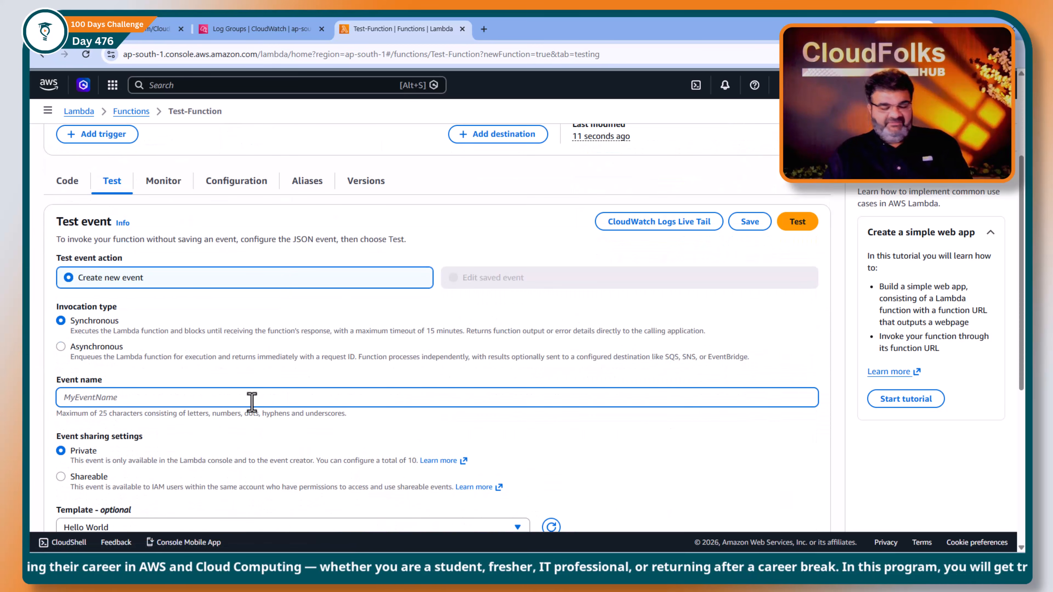
text(Test-Event)
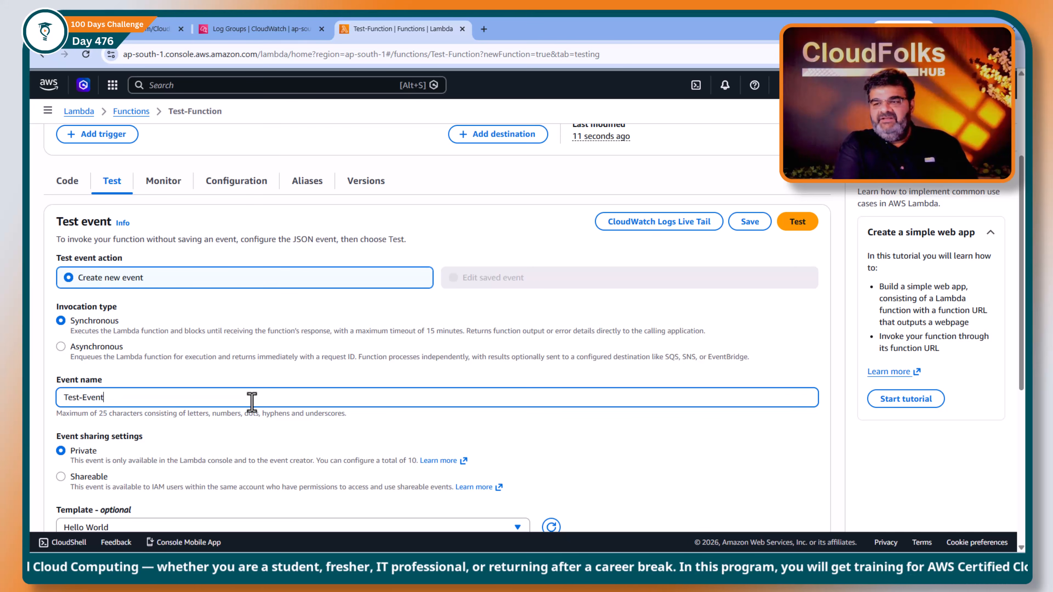
click(761, 224)
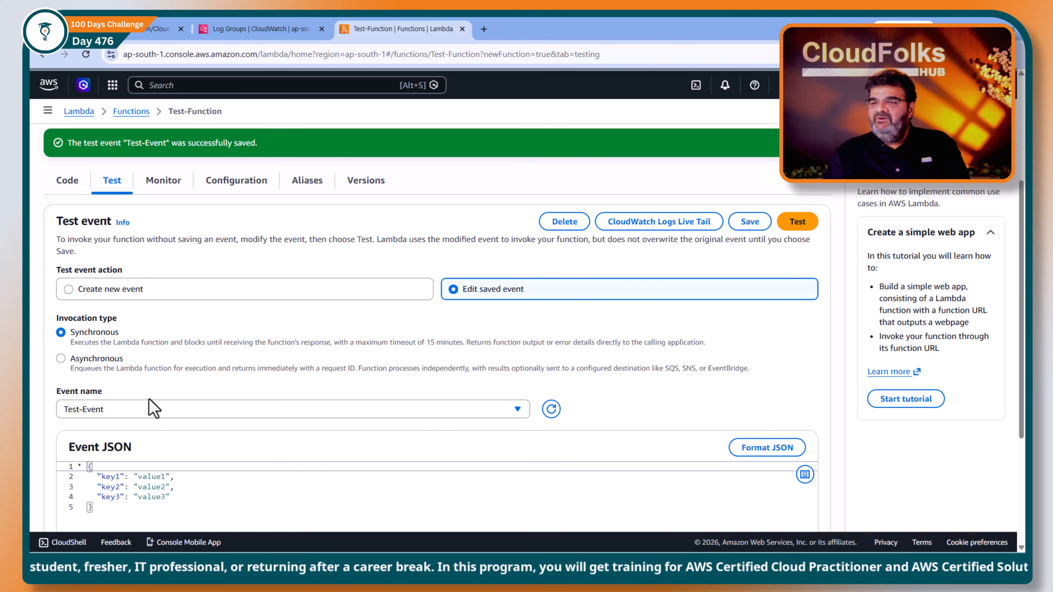
Step: Run Test-Function with the saved test event and examine the execution details, including the response and log output
click(804, 229)
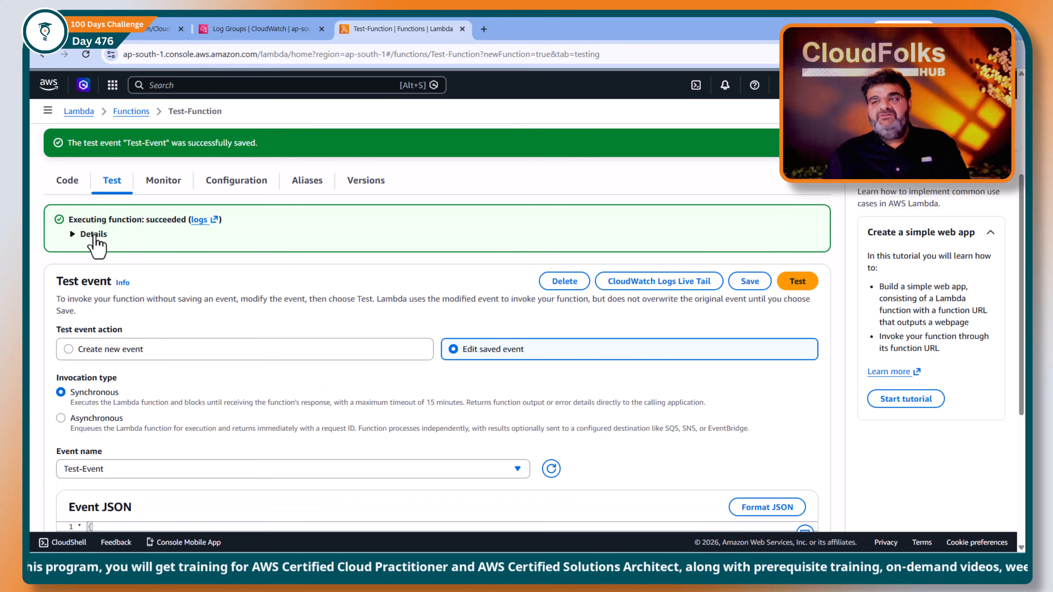
click(93, 234)
drag(80, 265, 206, 328)
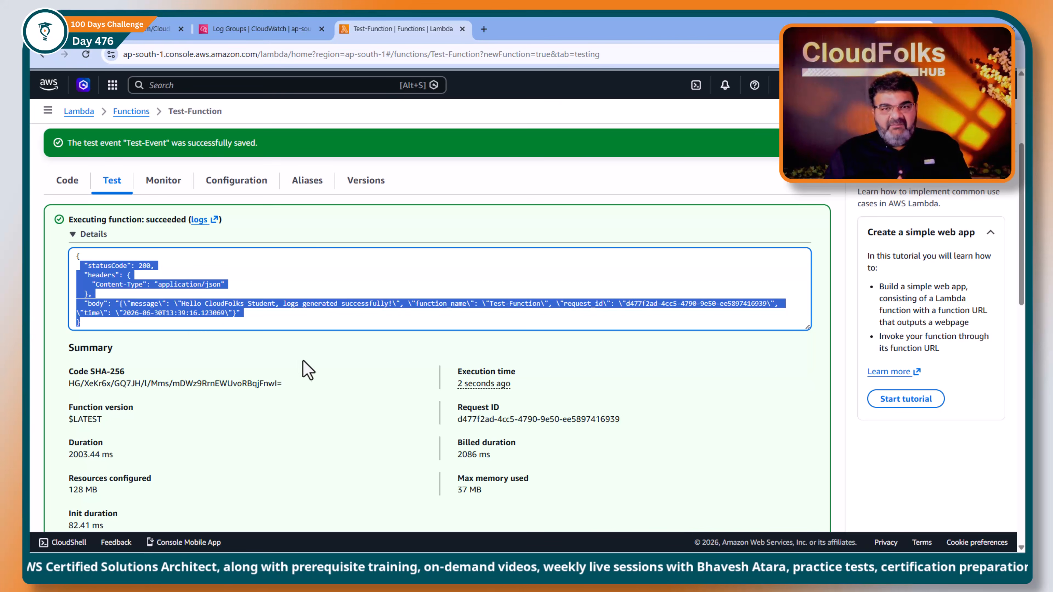
scroll(303, 368, down, 2)
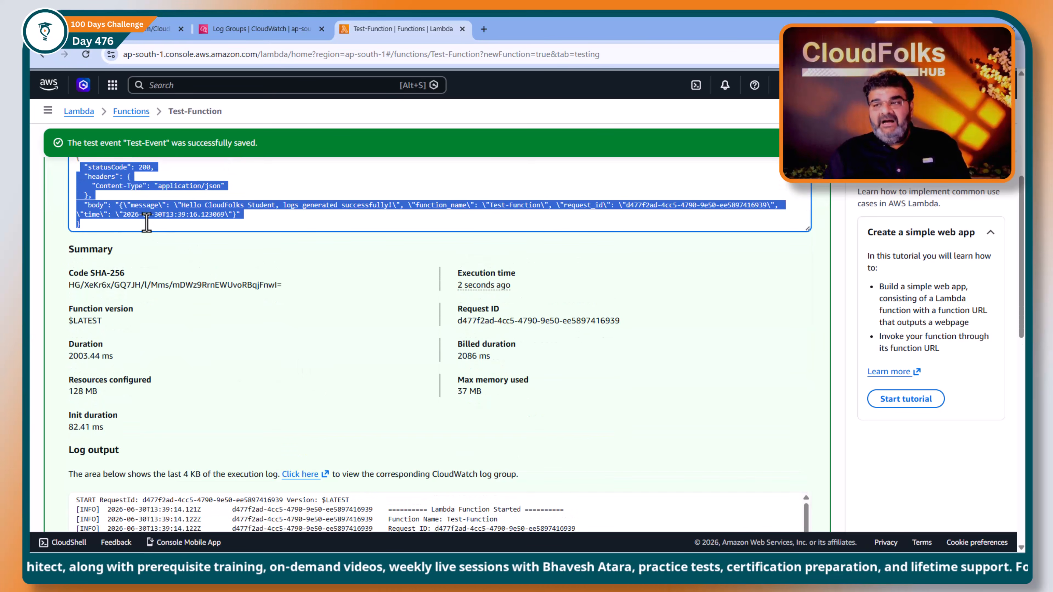
scroll(235, 413, down, 2)
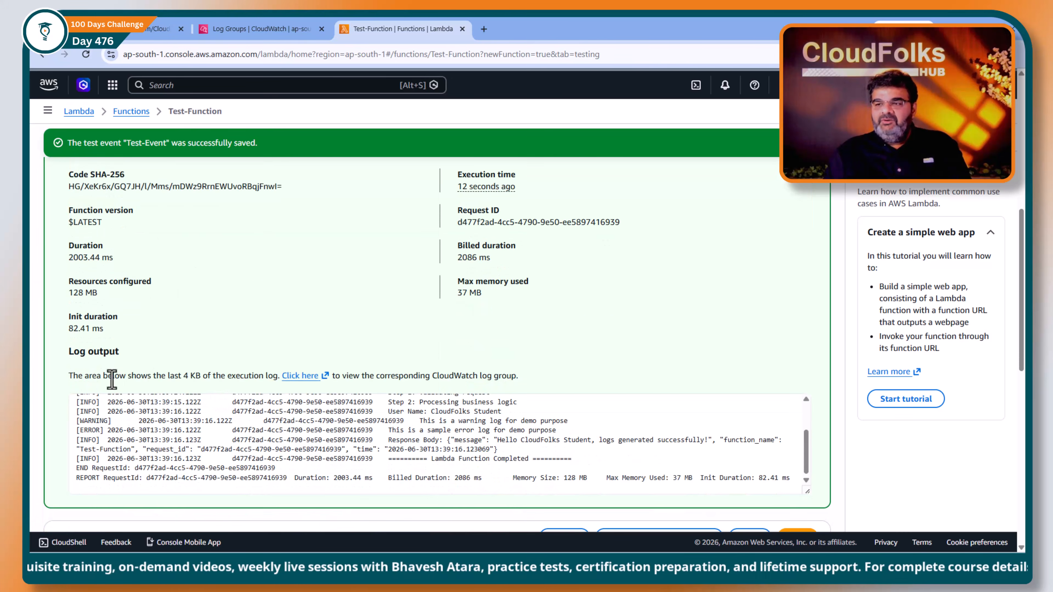
drag(86, 407, 626, 487)
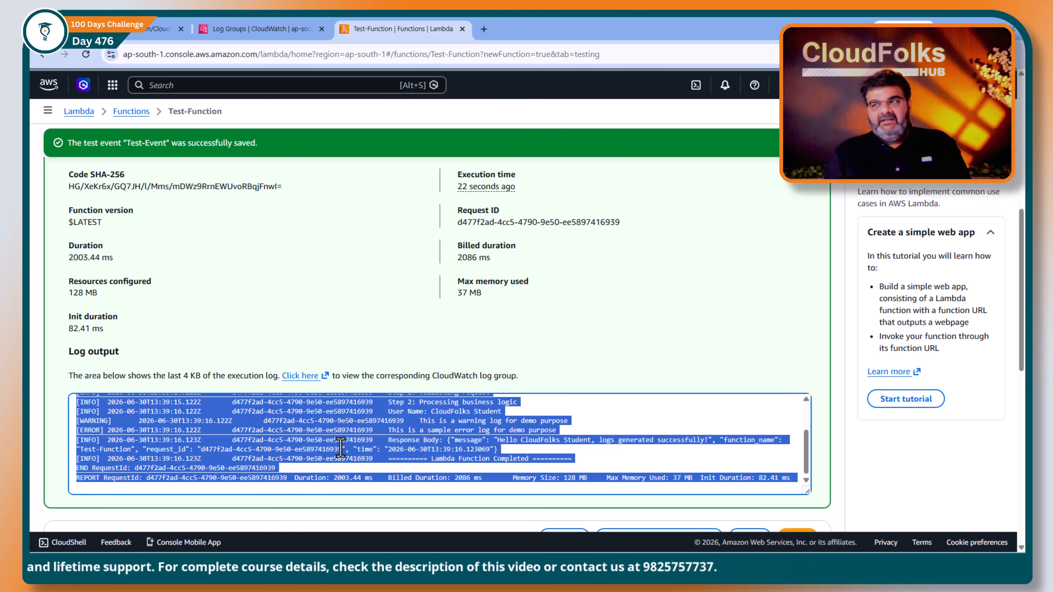
Step: Switch back to the CloudWatch log groups page, close the open search results and reload the page
click(264, 29)
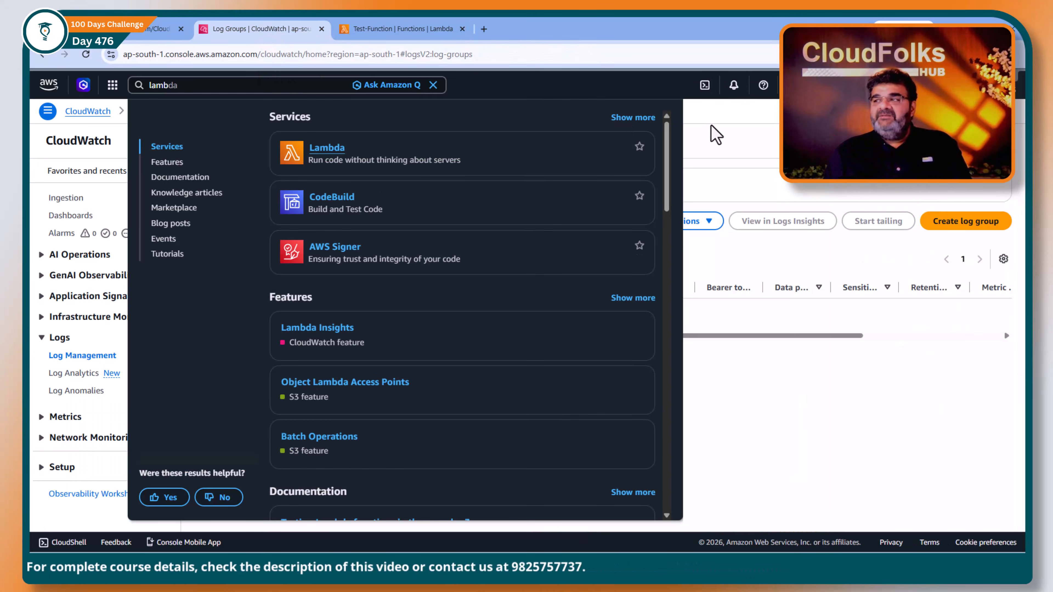
click(732, 190)
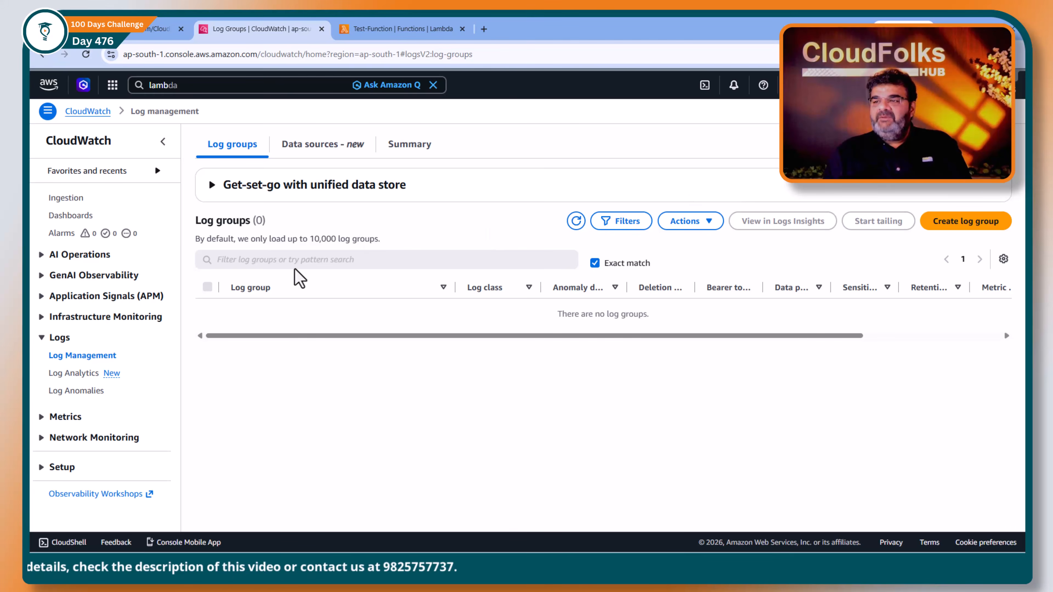
click(84, 58)
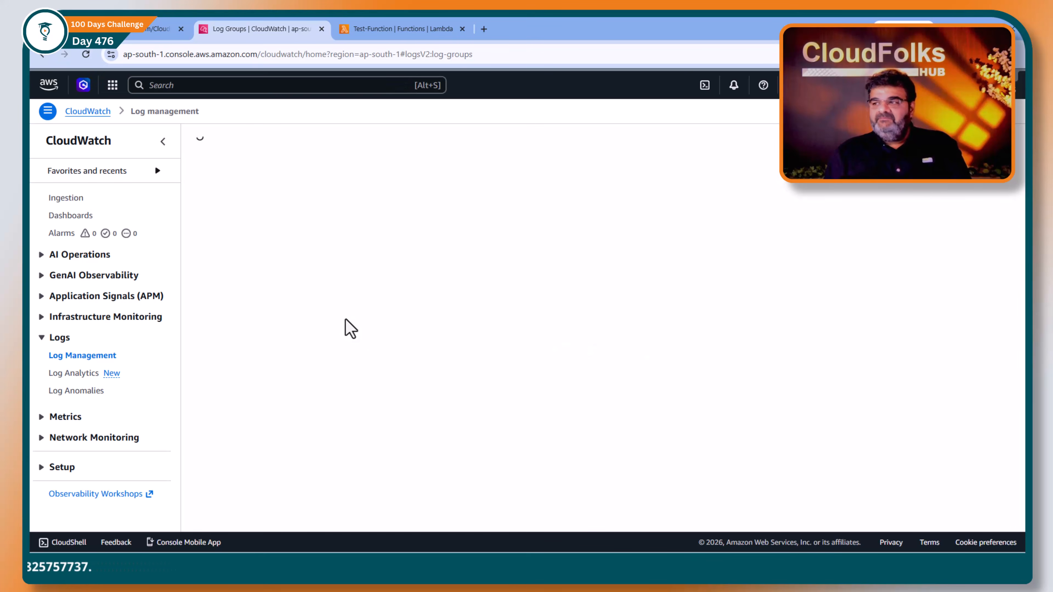
Step: Open the latest log stream of the /aws/lambda/Test-Function log group and expand its INIT_START event
click(305, 317)
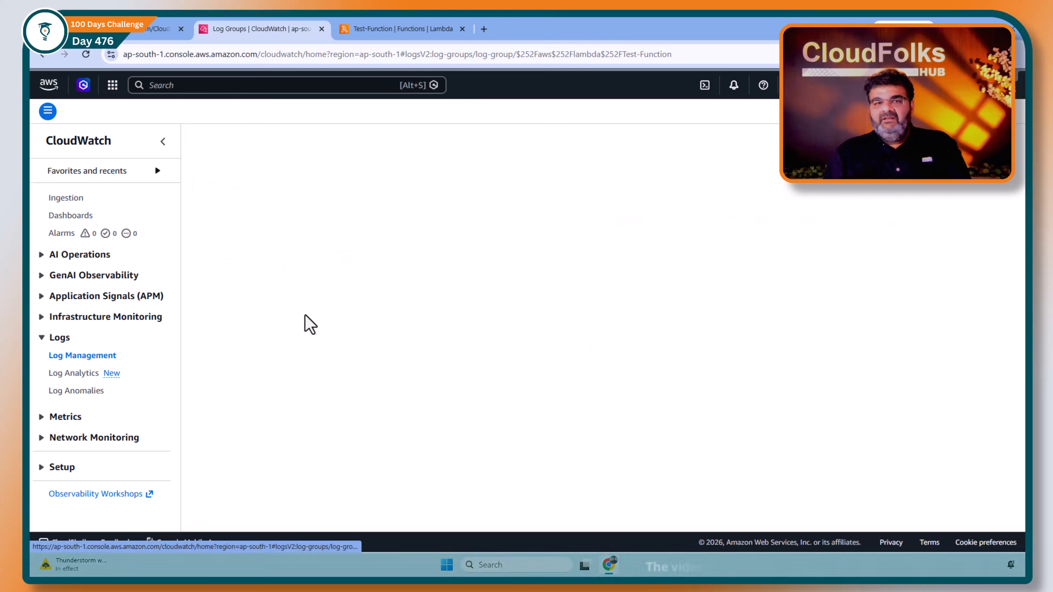
scroll(324, 314, down, 1)
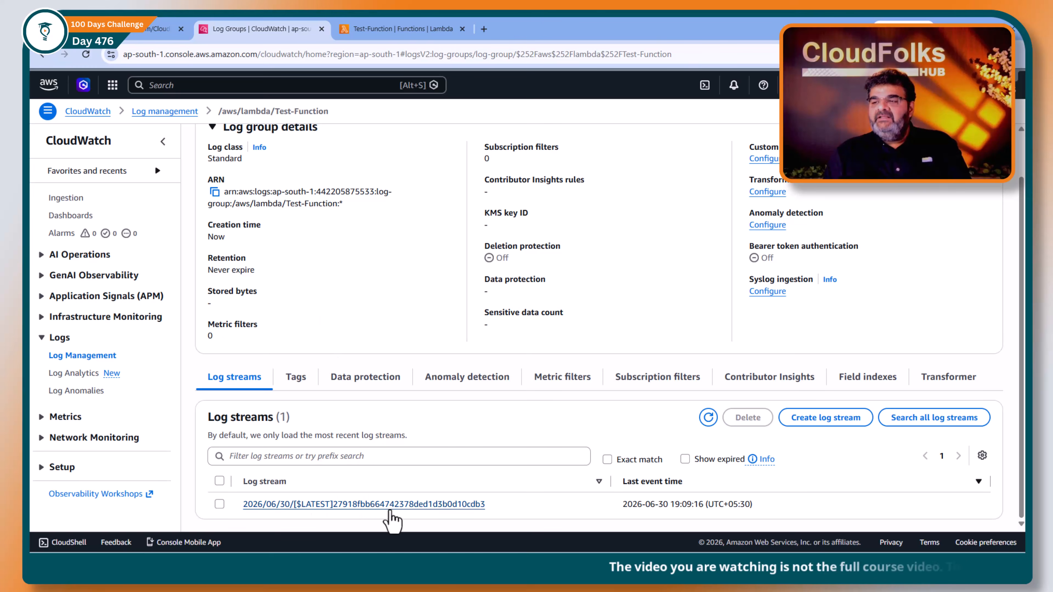
click(376, 502)
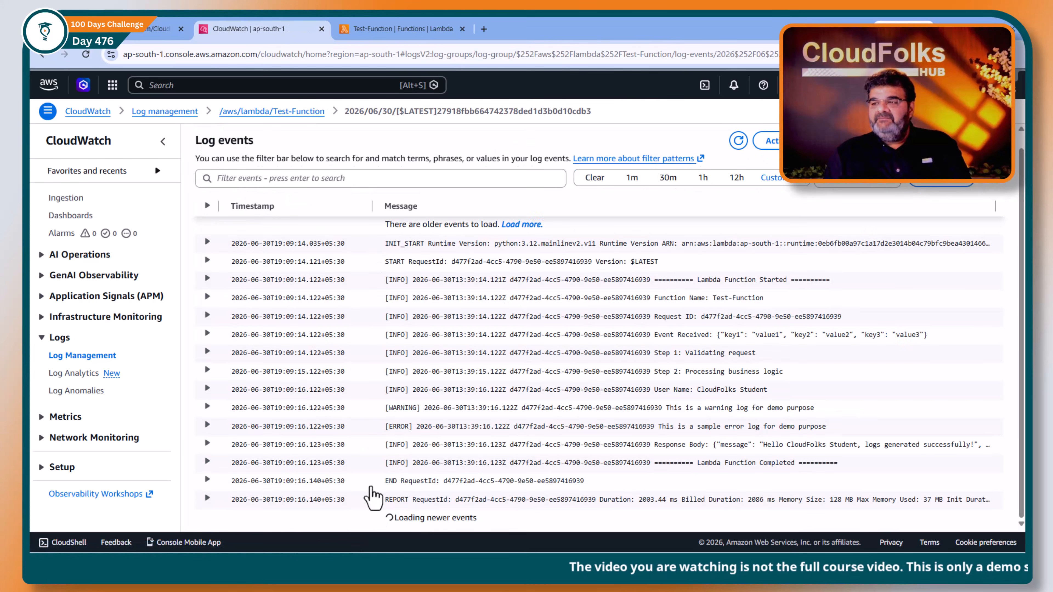
click(205, 244)
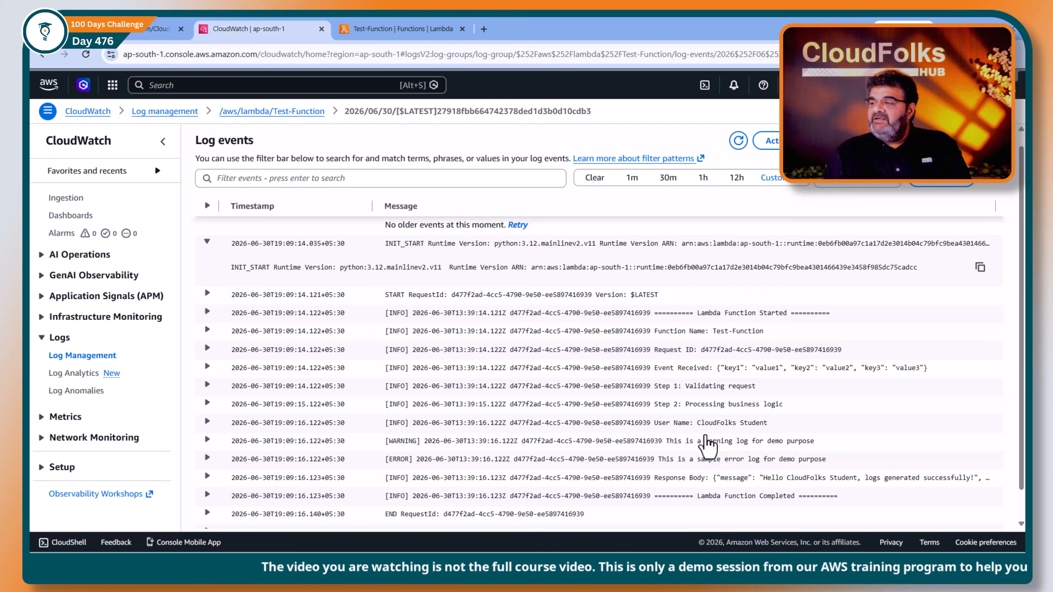
Step: Filter the log events by the copied text "CloudFolks Student" and expand the matching User Name and Response Body entries
drag(700, 424, 774, 436)
key(ctrl+c)
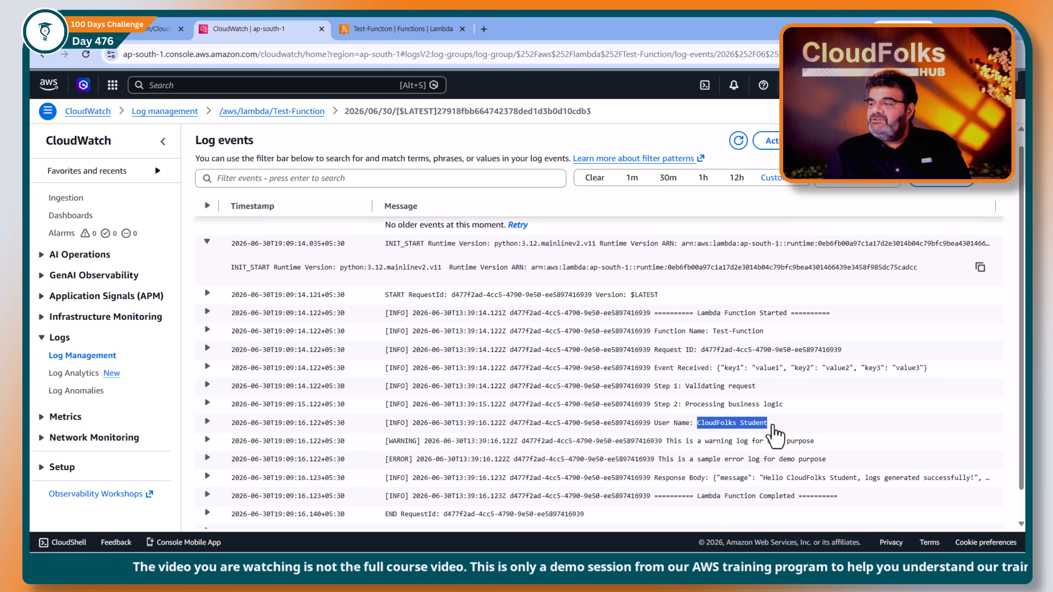
click(270, 178)
key(ctrl+v)
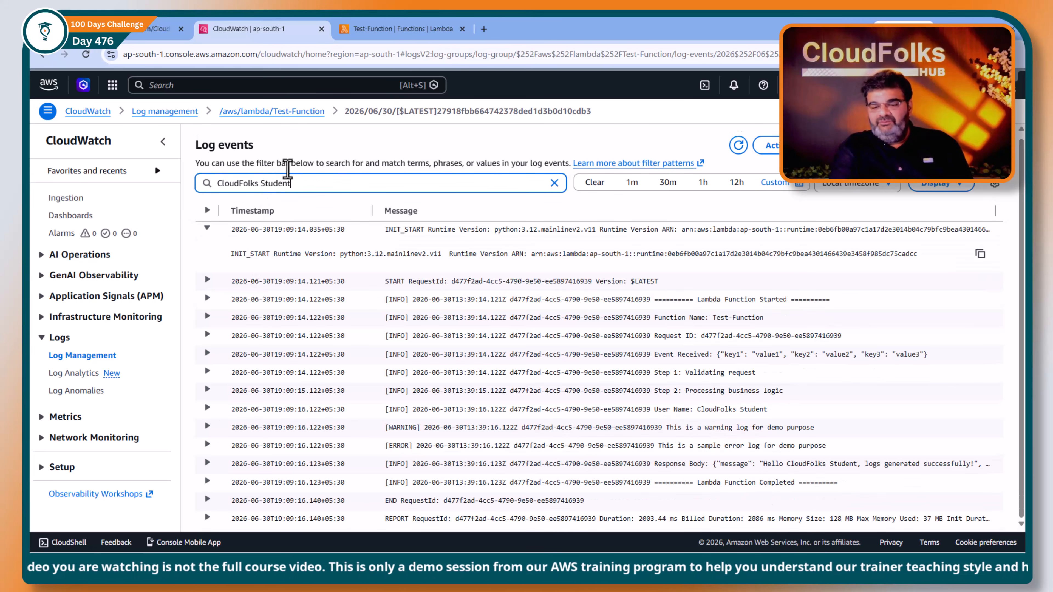
key(Return)
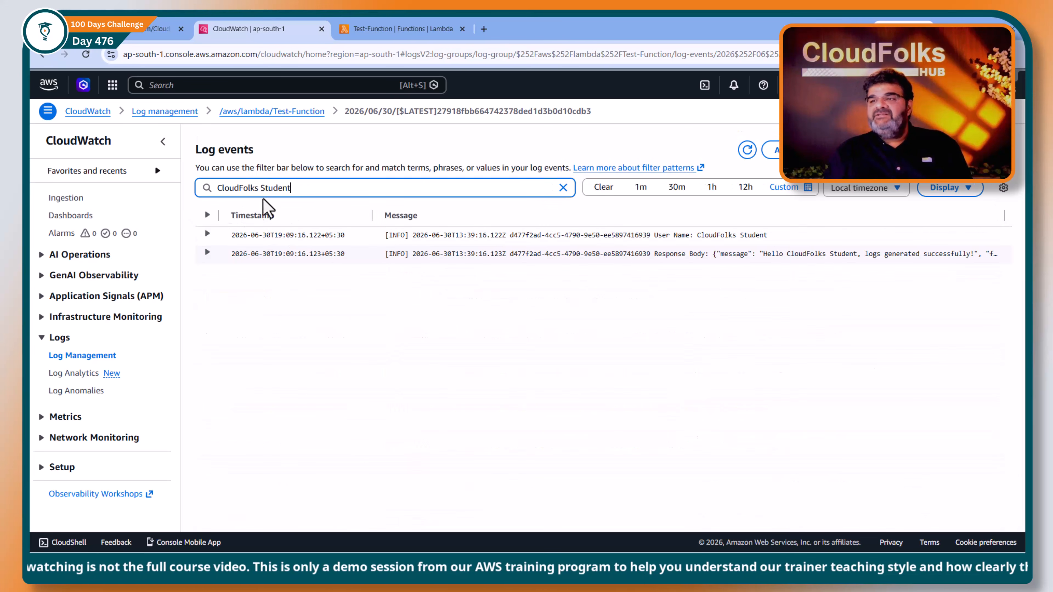
click(207, 234)
click(206, 284)
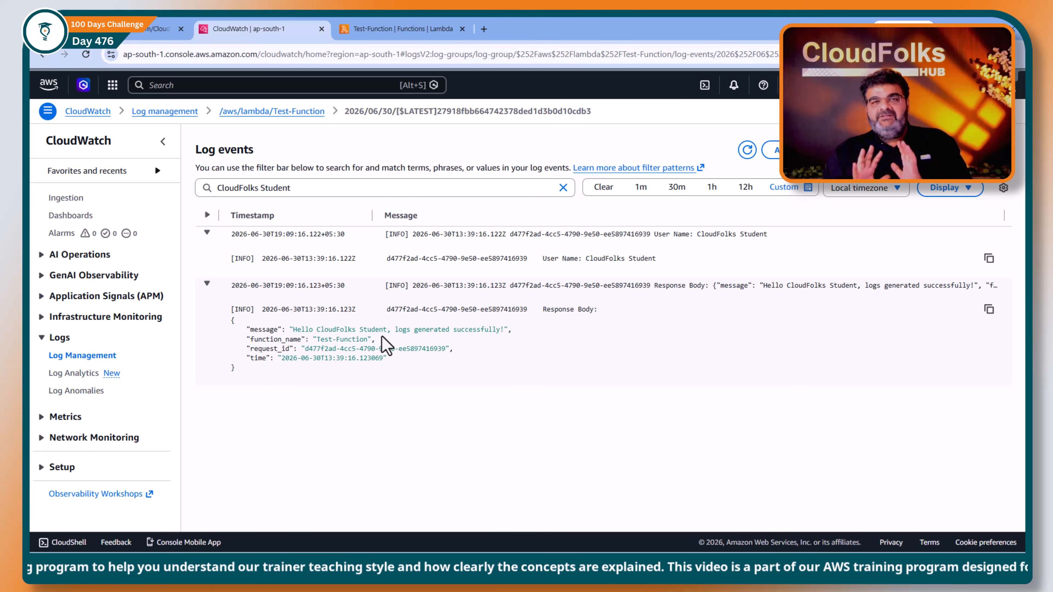
Step: Switch back to the Test-Function page in Lambda and review the log output of the test run
click(400, 28)
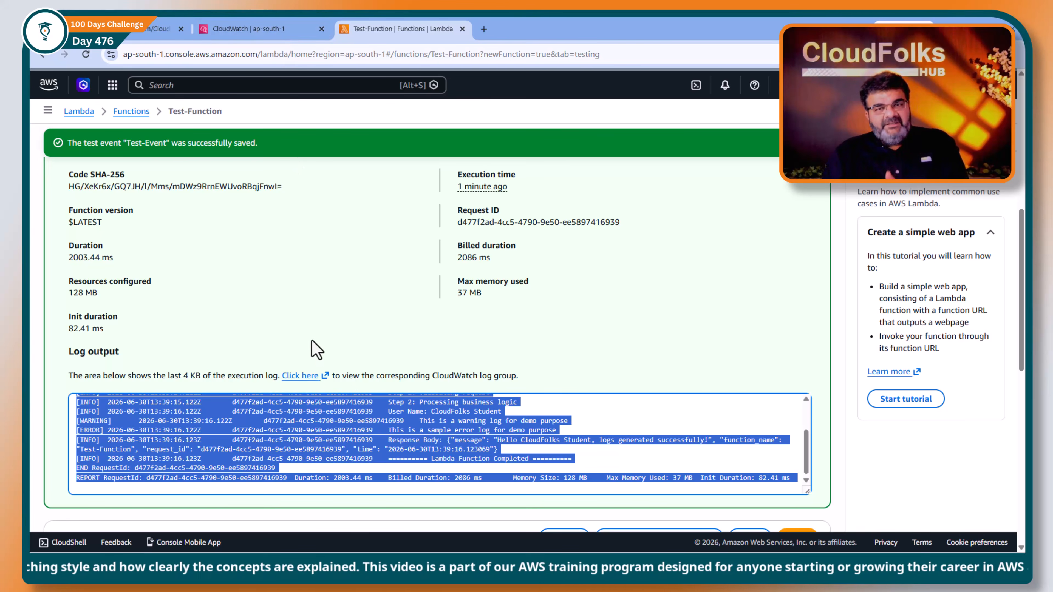
scroll(352, 392, down, 4)
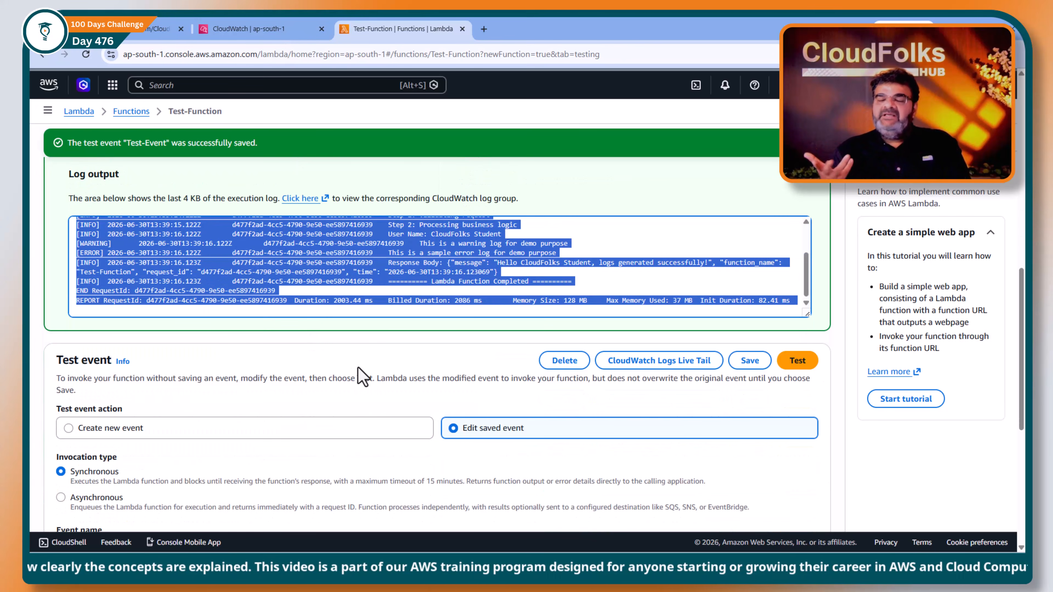
scroll(364, 299, up, 3)
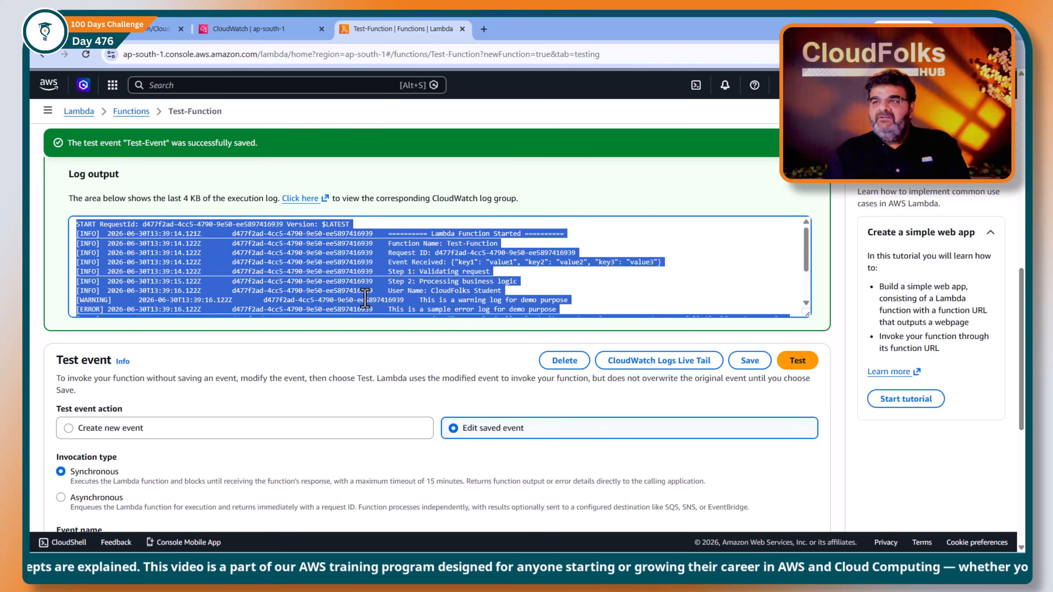
scroll(368, 296, up, 3)
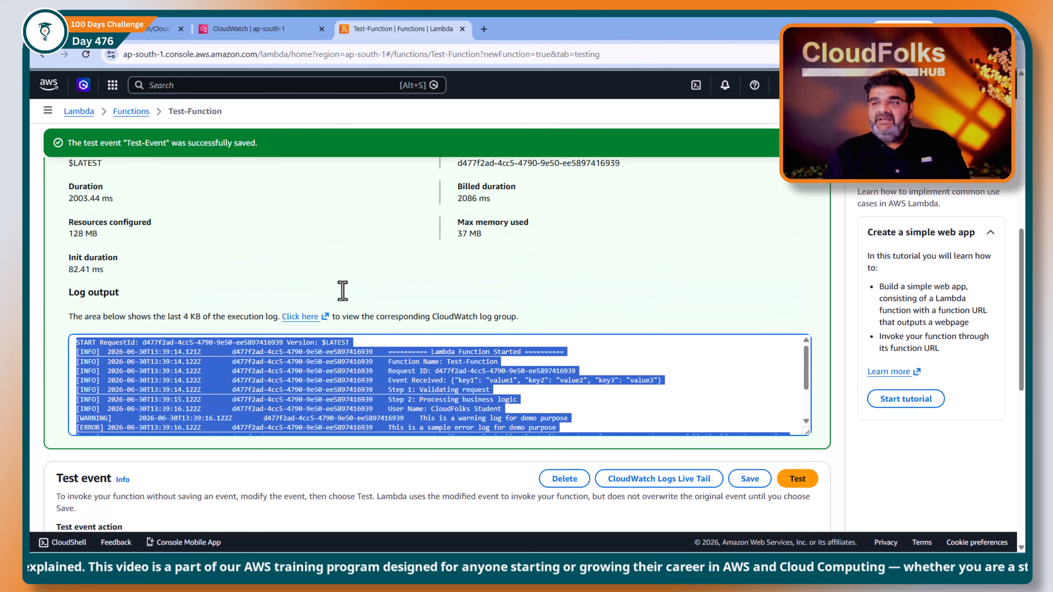
Step: Reopen Test-Function from the functions list, create a function URL with auth type NONE, and copy the URL
click(138, 117)
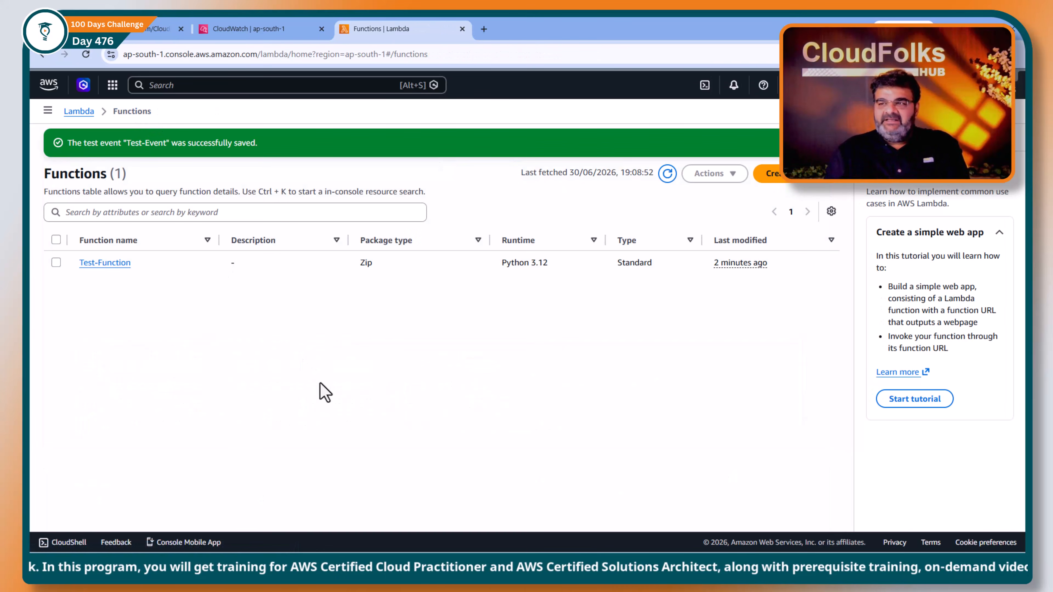
click(116, 264)
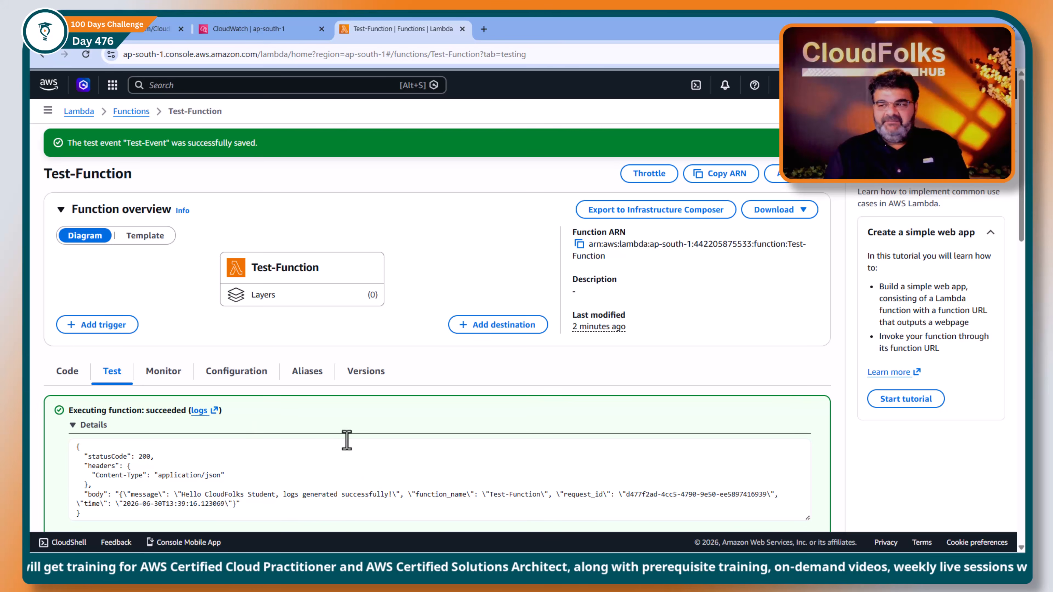
click(254, 293)
scroll(252, 331, down, 3)
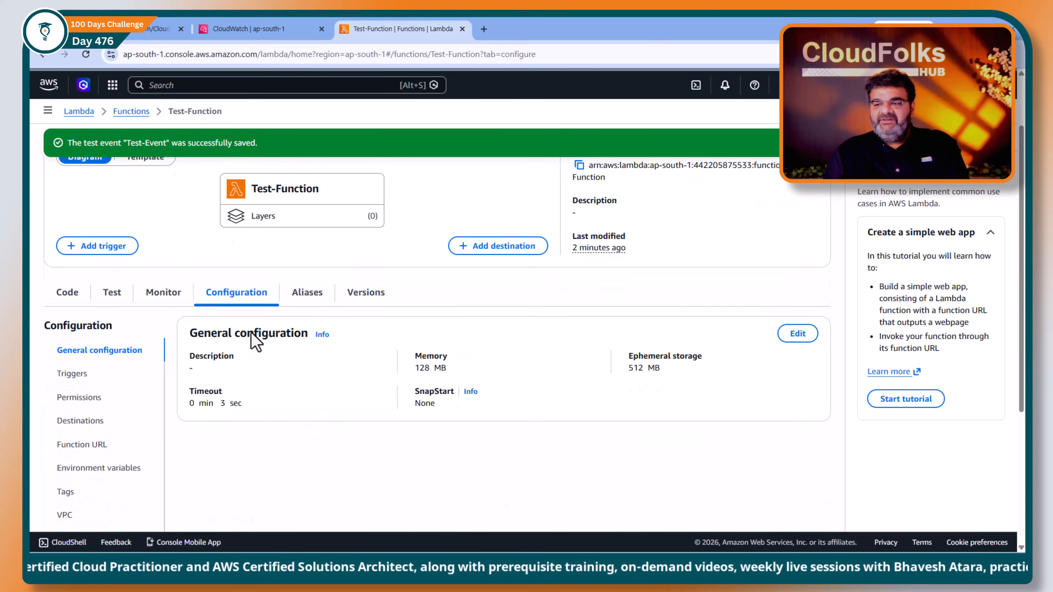
click(81, 427)
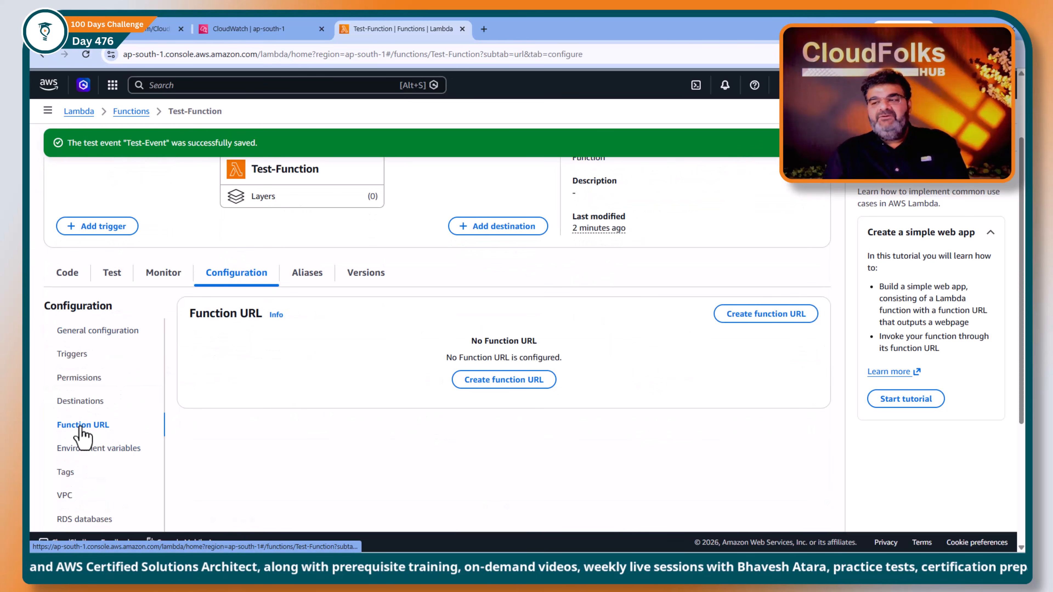
click(488, 386)
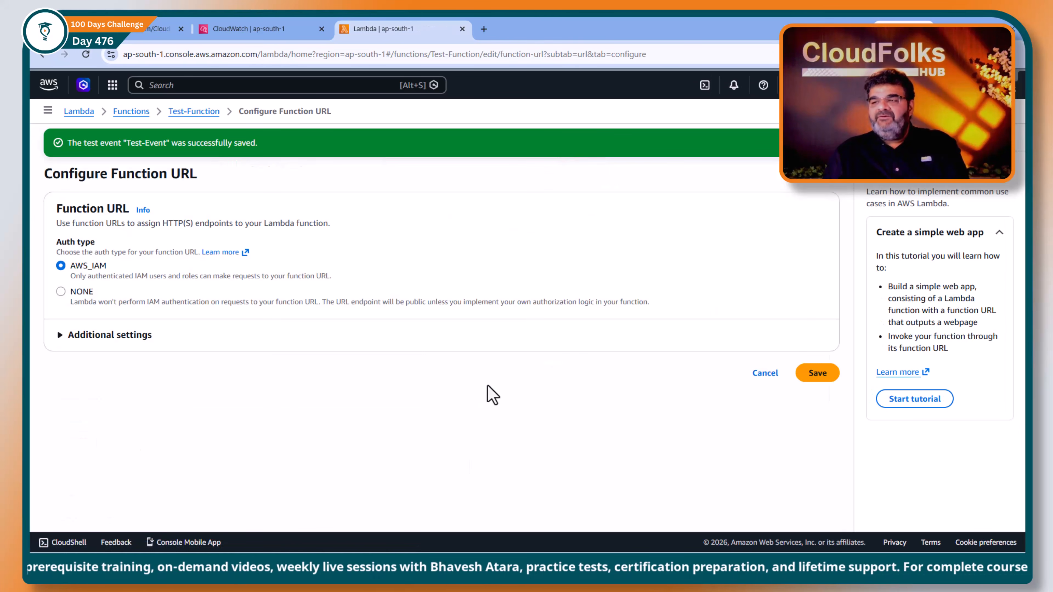
click(83, 294)
scroll(449, 399, down, 6)
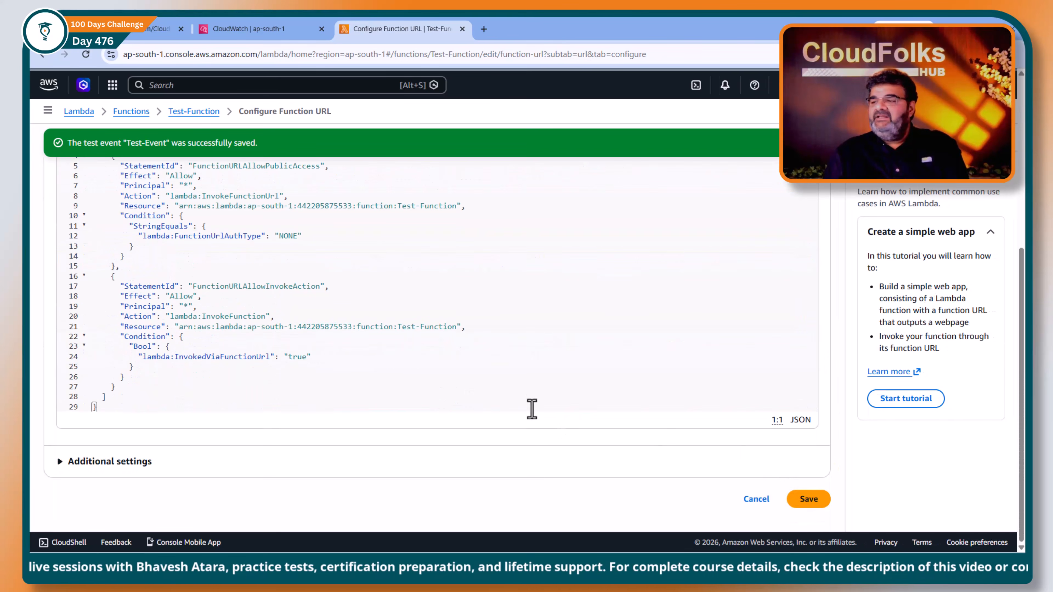
click(809, 500)
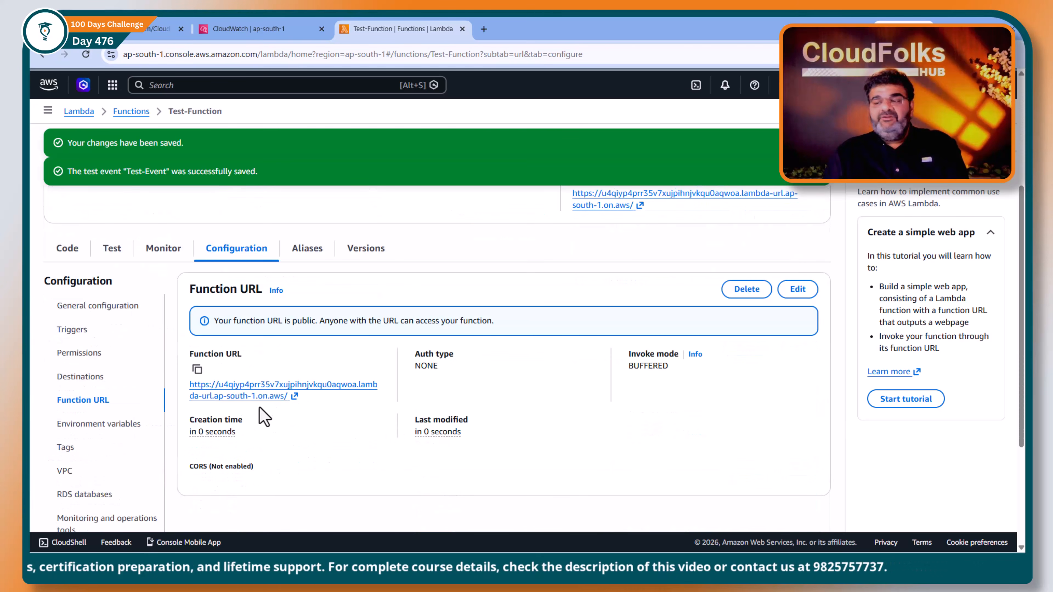
click(196, 369)
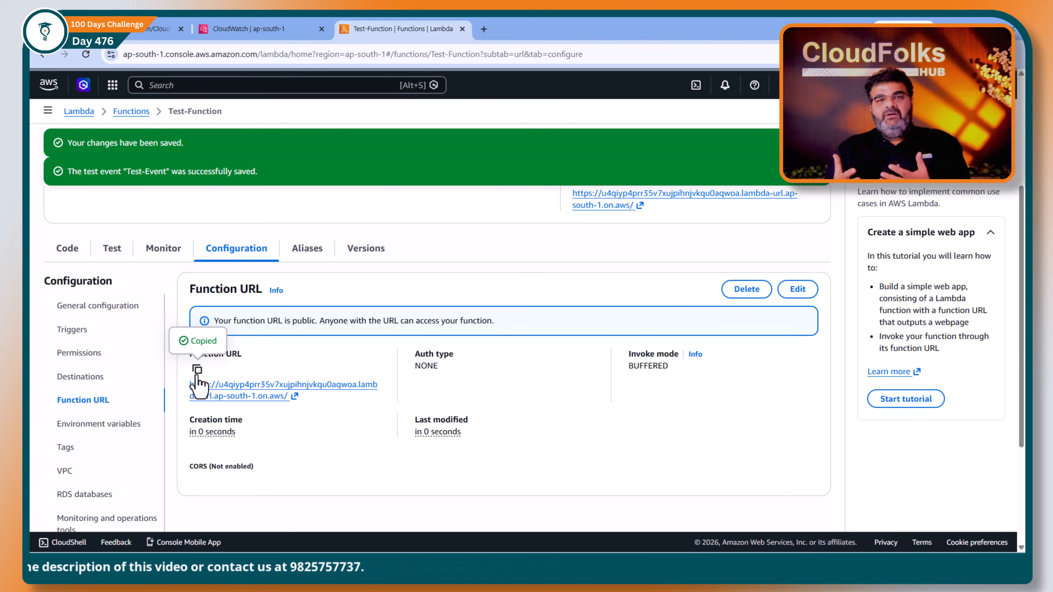
Step: Reopen the Test-Function log stream in CloudWatch without the text filter and compare its events for the 1m and 30m time ranges
click(265, 30)
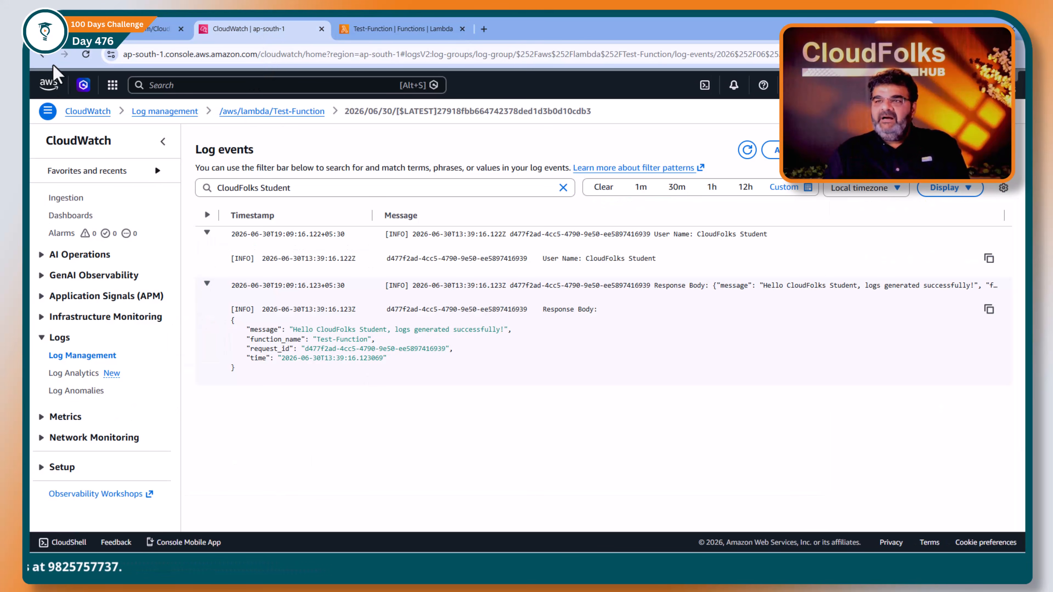
click(42, 56)
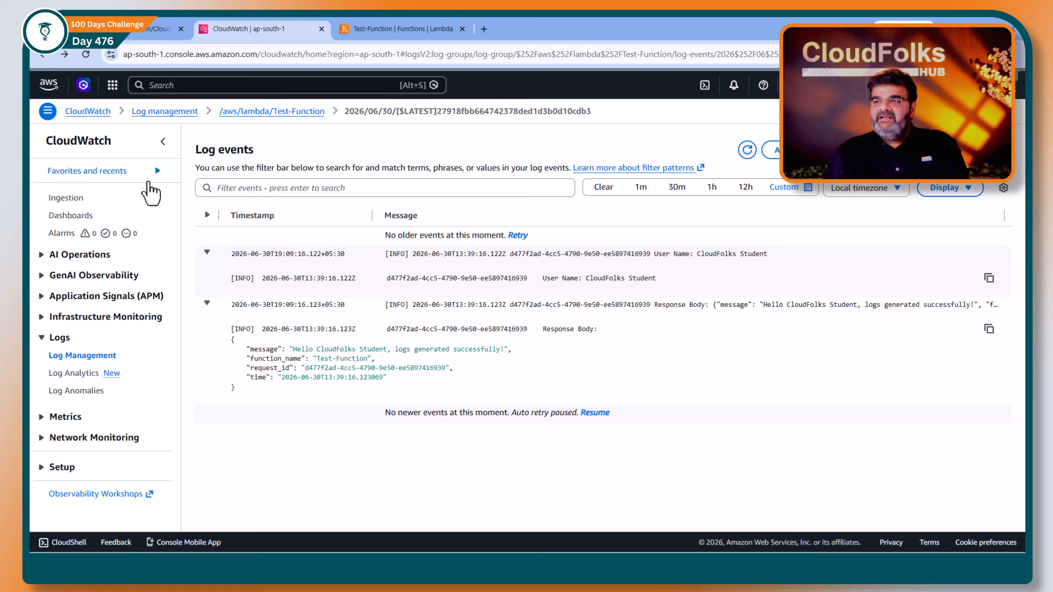
click(96, 365)
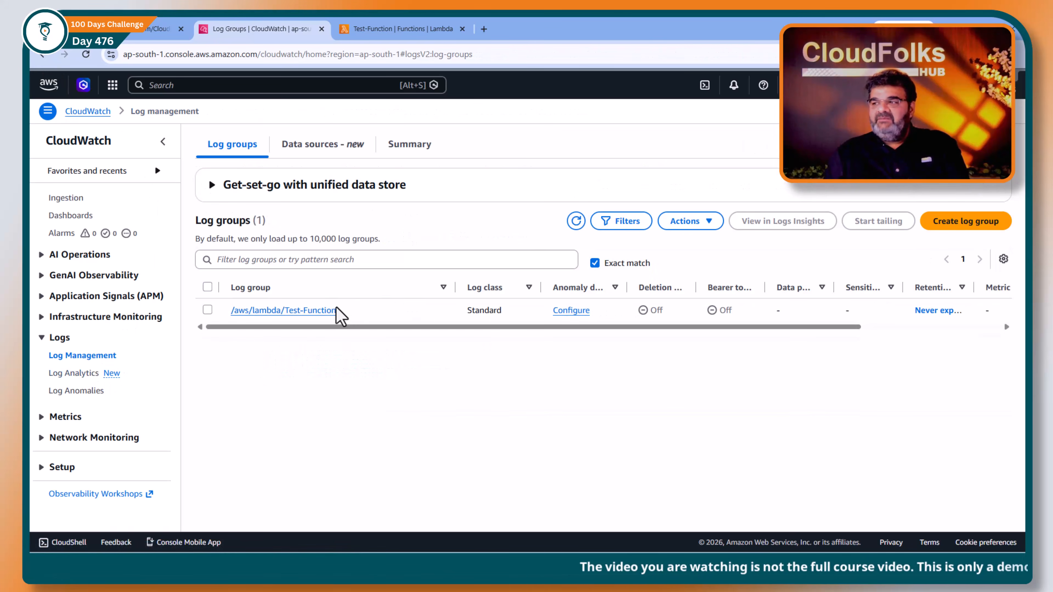
click(322, 310)
scroll(402, 321, down, 1)
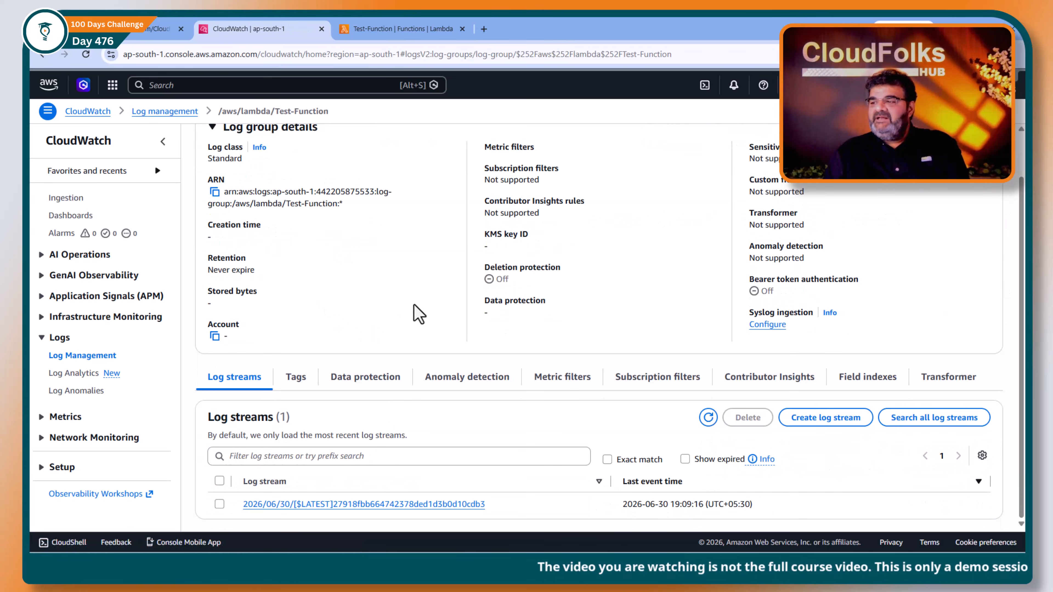
click(359, 504)
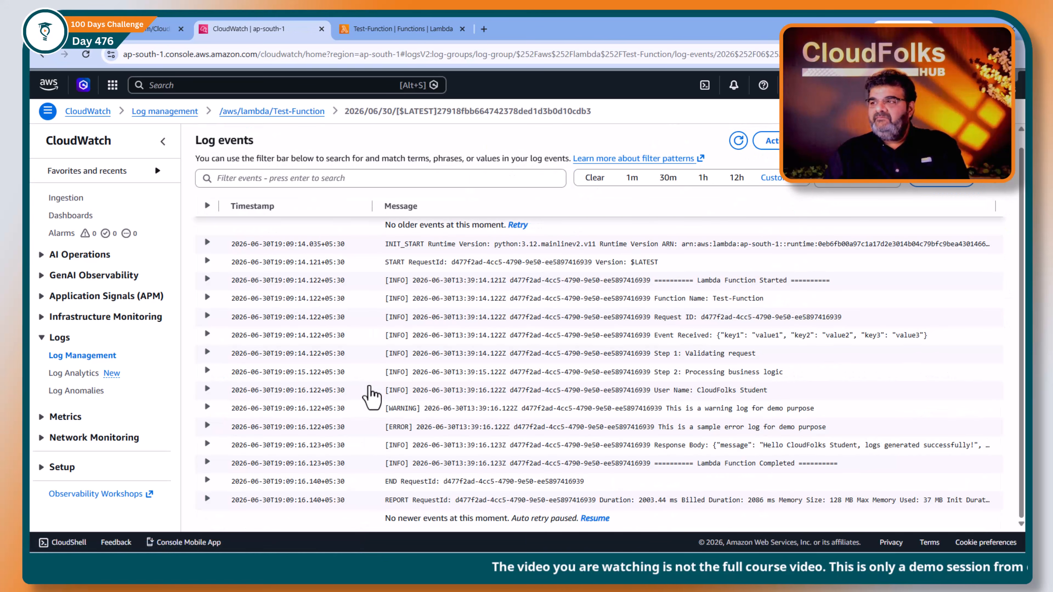
click(632, 182)
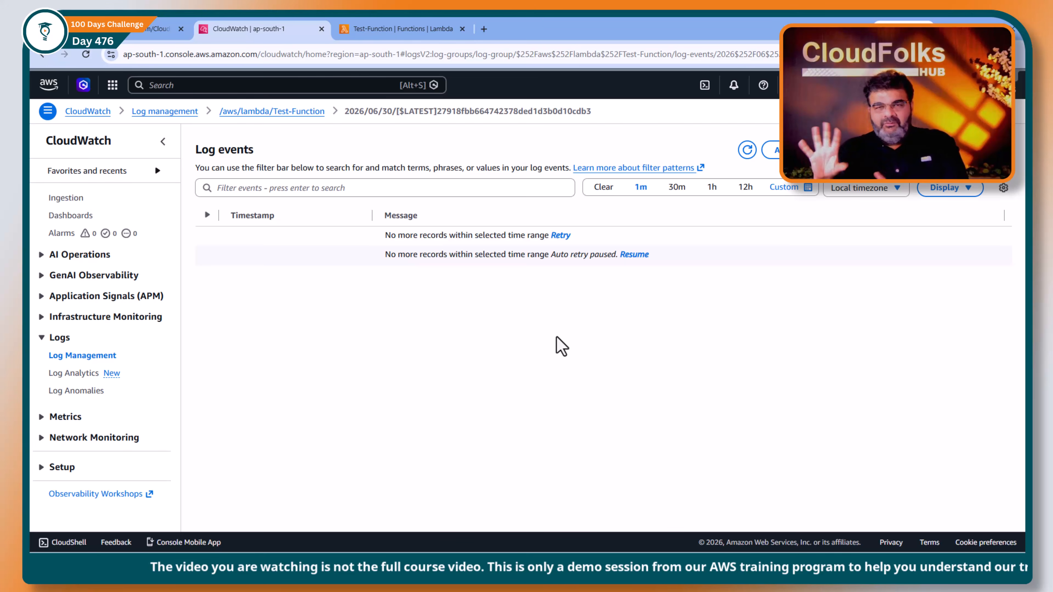
click(677, 187)
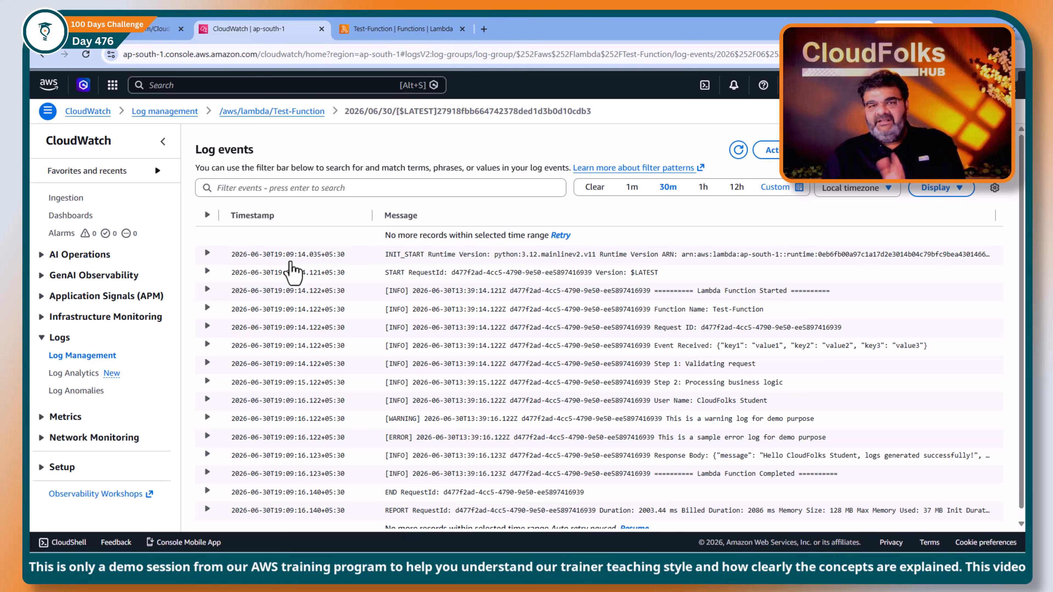
Step: Invoke Test-Function by opening the copied function URL in a new browser tab, and select the returned JSON response
click(483, 29)
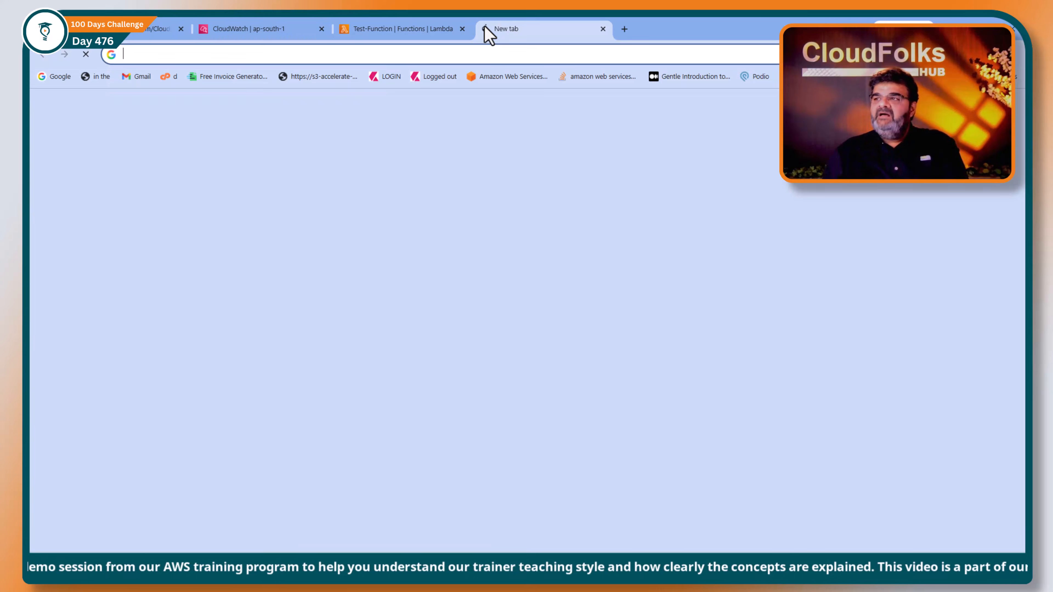
key(ctrl+v)
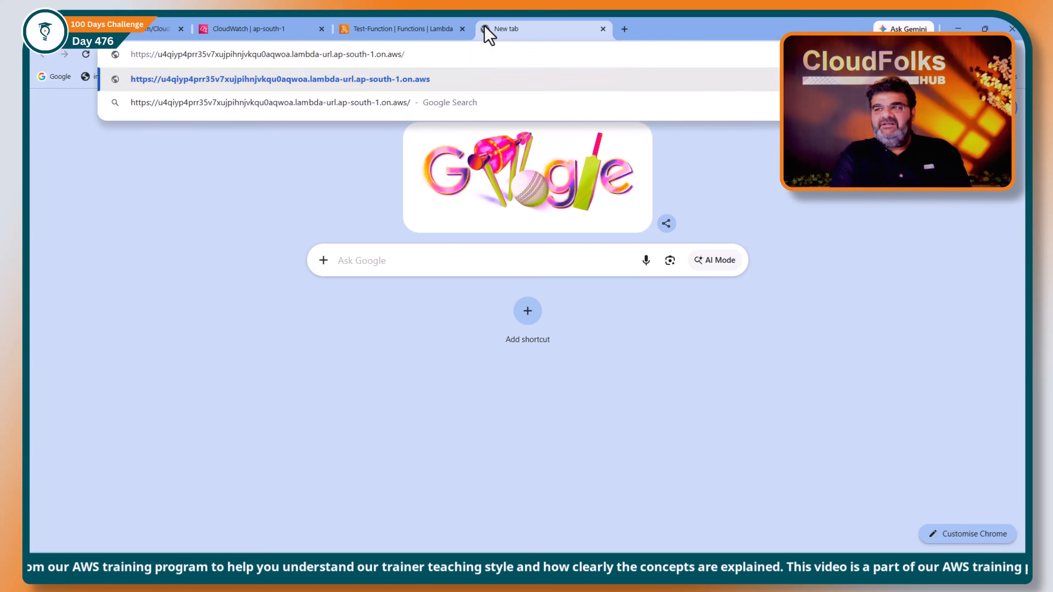
key(Return)
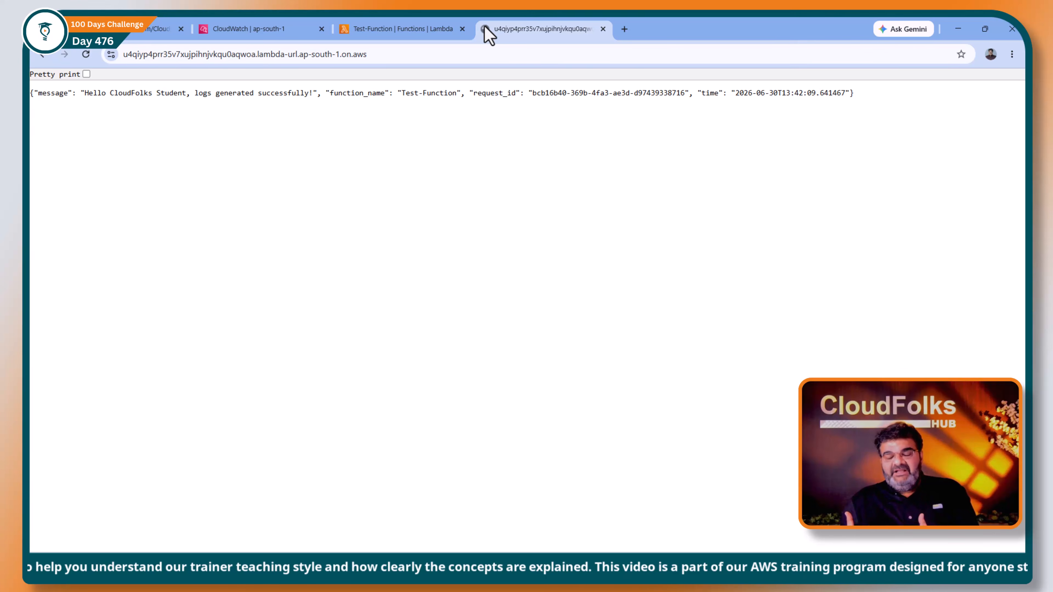
drag(38, 93, 862, 109)
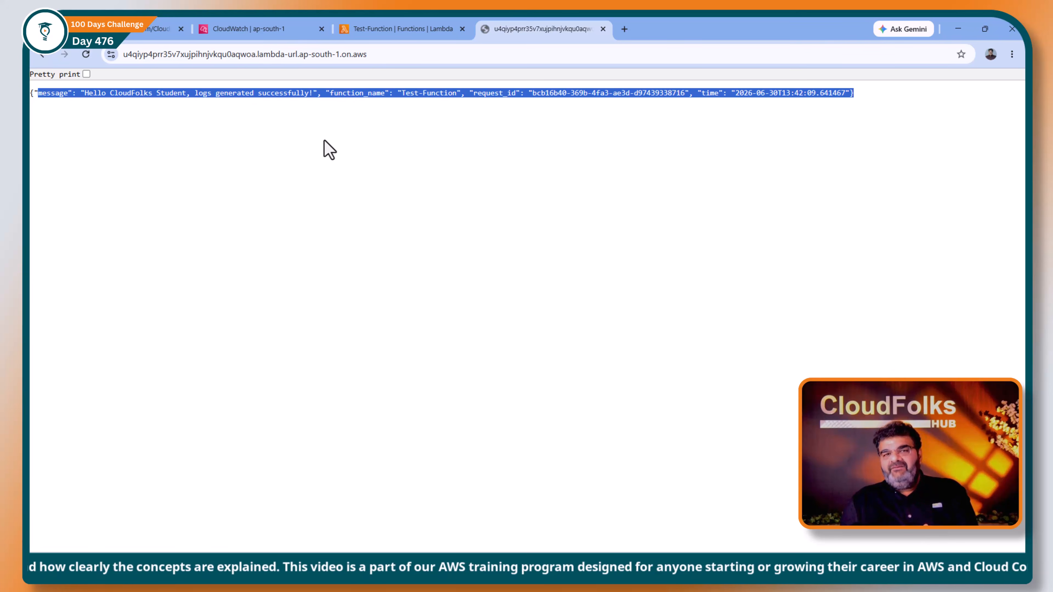
Step: Return to the CloudWatch log stream, reload it, limit the events to the last 1m and examine the newly logged invocations
click(374, 29)
click(259, 26)
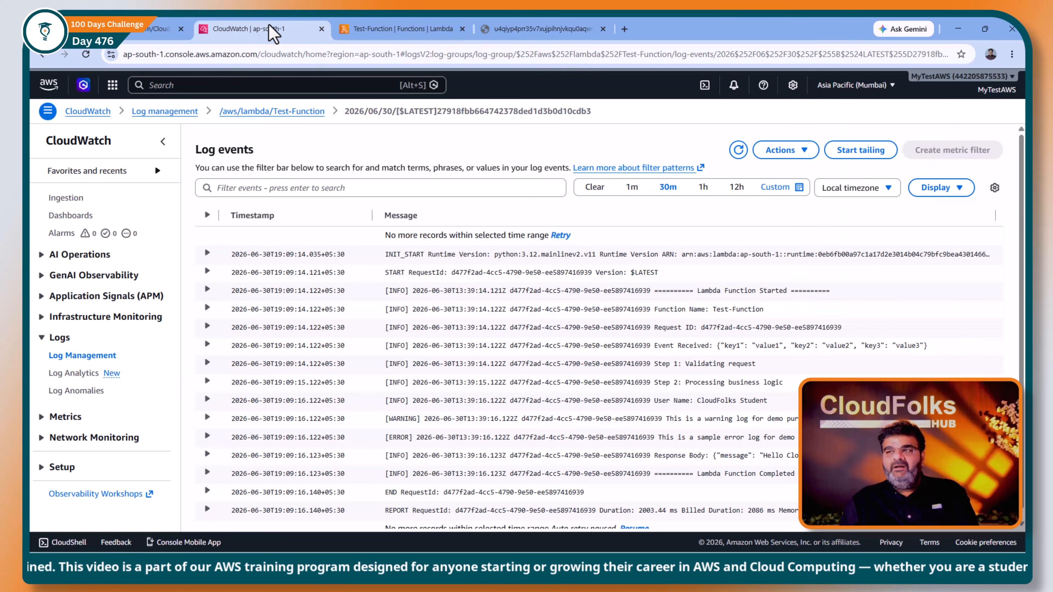
click(86, 55)
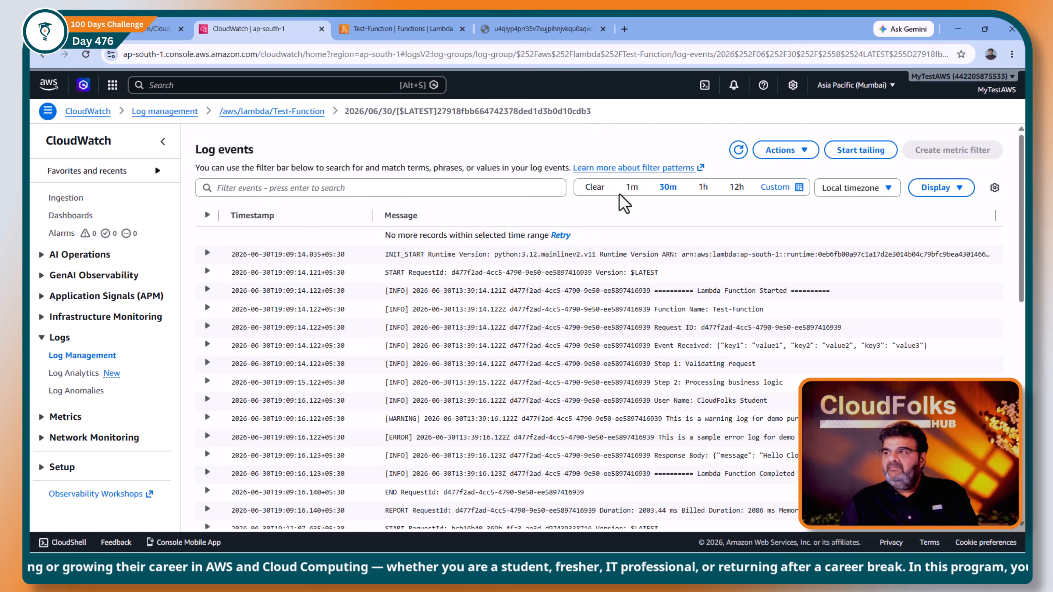
click(633, 190)
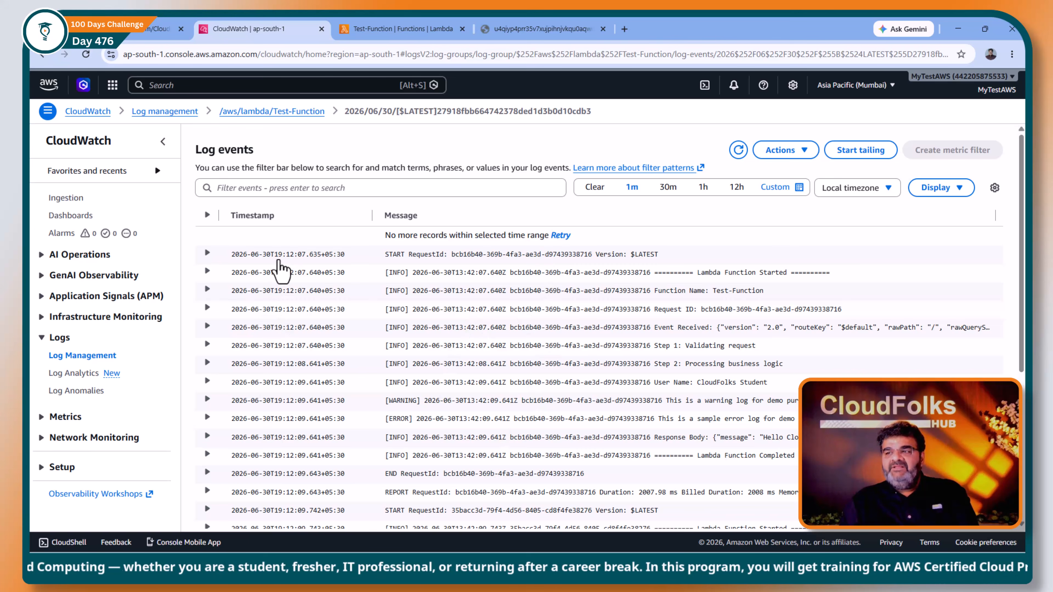
scroll(572, 299, down, 5)
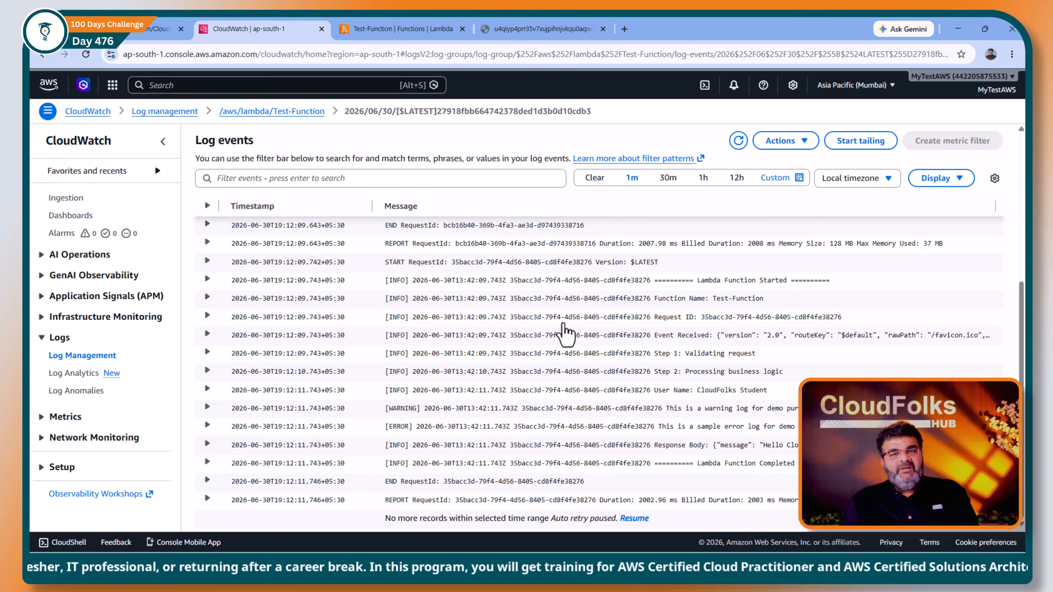
scroll(415, 286, up, 2)
click(300, 177)
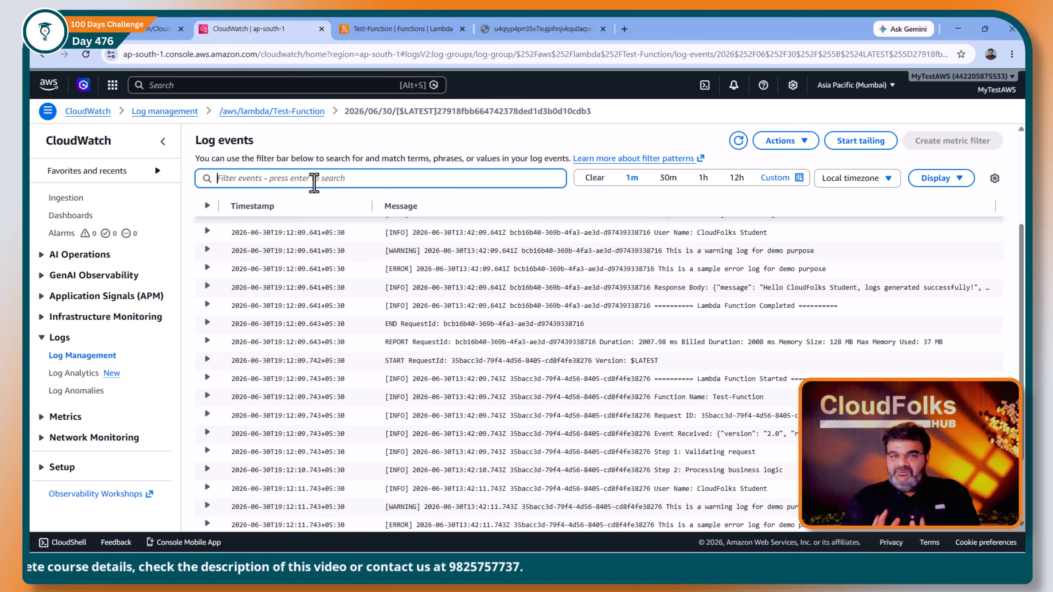
Step: Switch to the Lambda browser tab, open the EC2 service there, and start launching a new instance from the instances list
click(387, 29)
click(250, 87)
text(ec2)
click(316, 150)
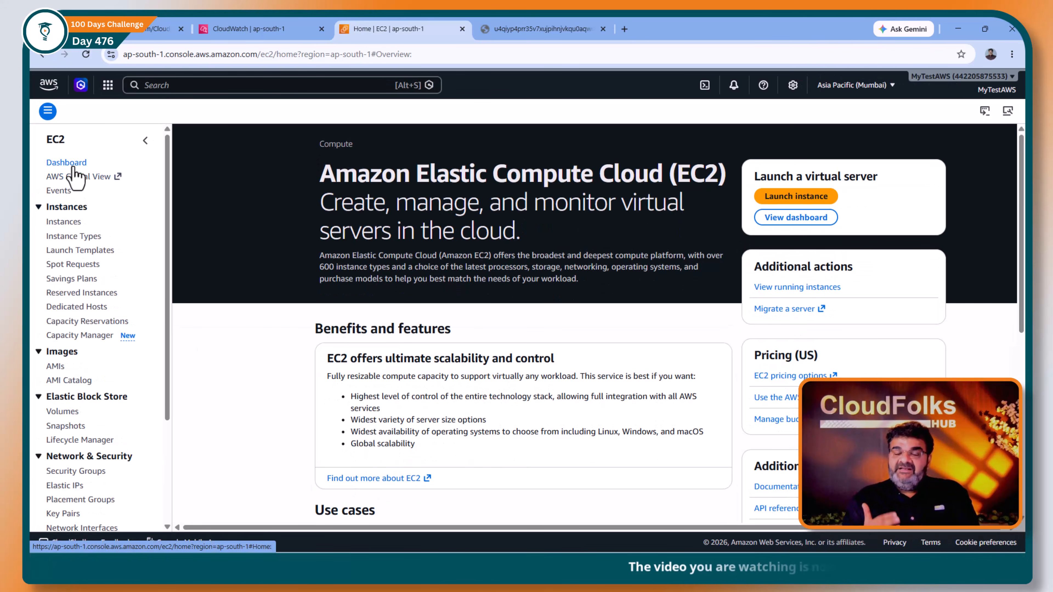
click(794, 198)
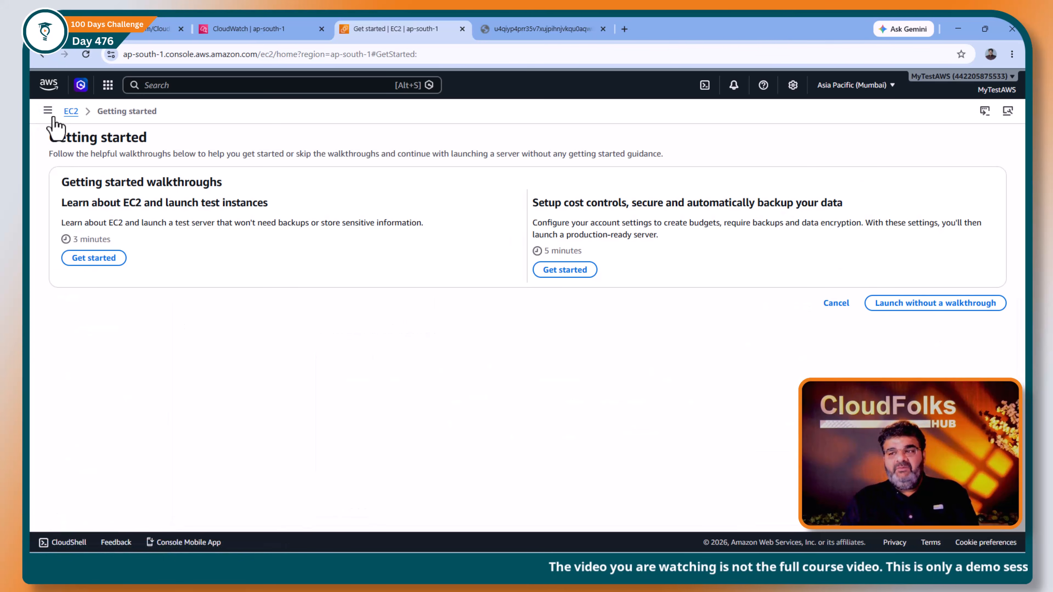
click(72, 113)
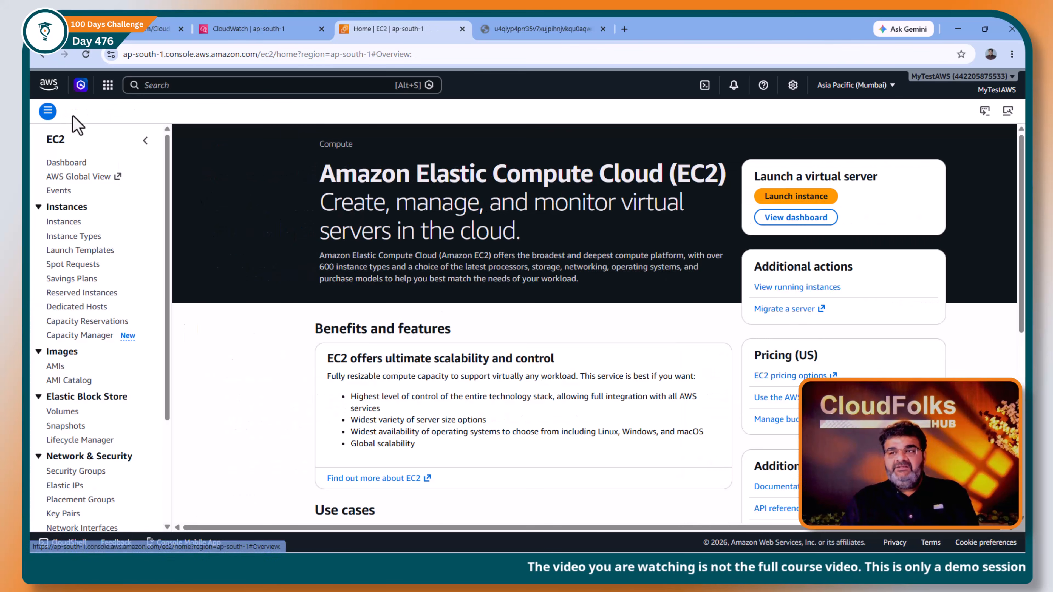
click(70, 222)
click(930, 141)
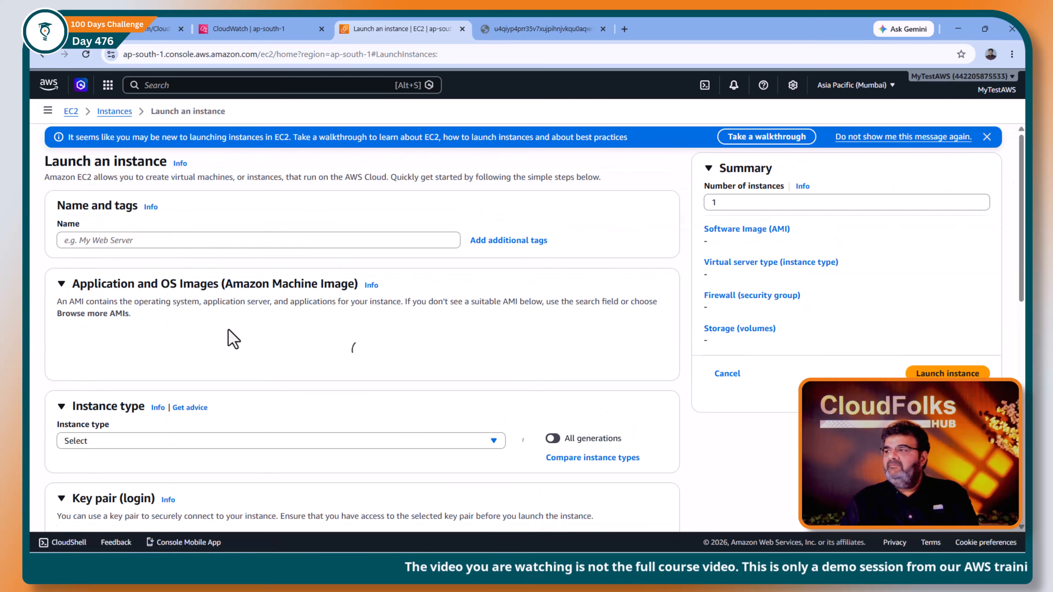
Step: Name the new instance MyTest and choose the existing testkey key pair for login
click(159, 241)
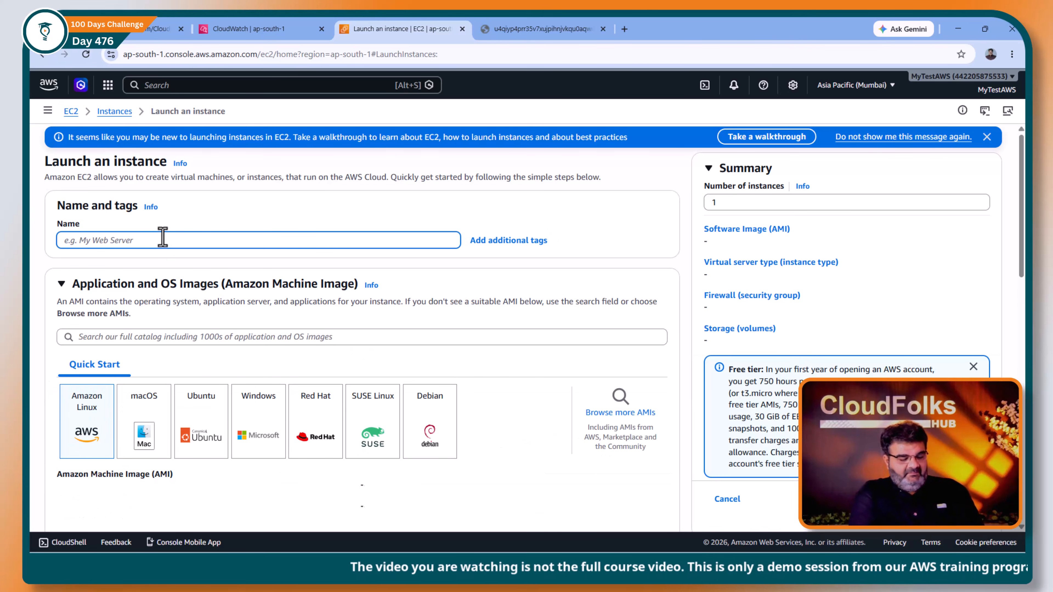
text(MyTe)
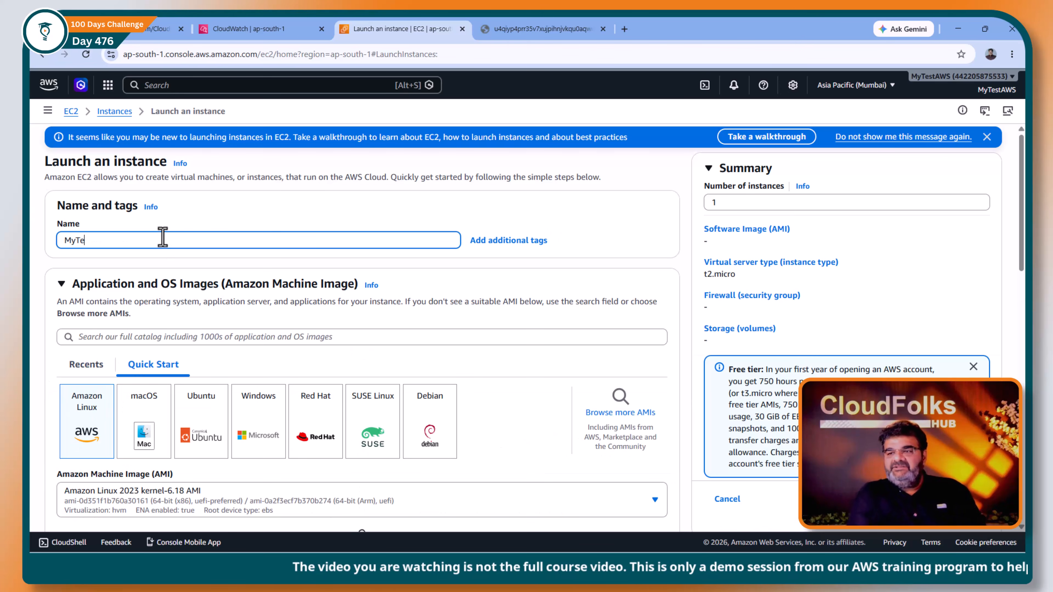
text(st)
scroll(226, 307, down, 5)
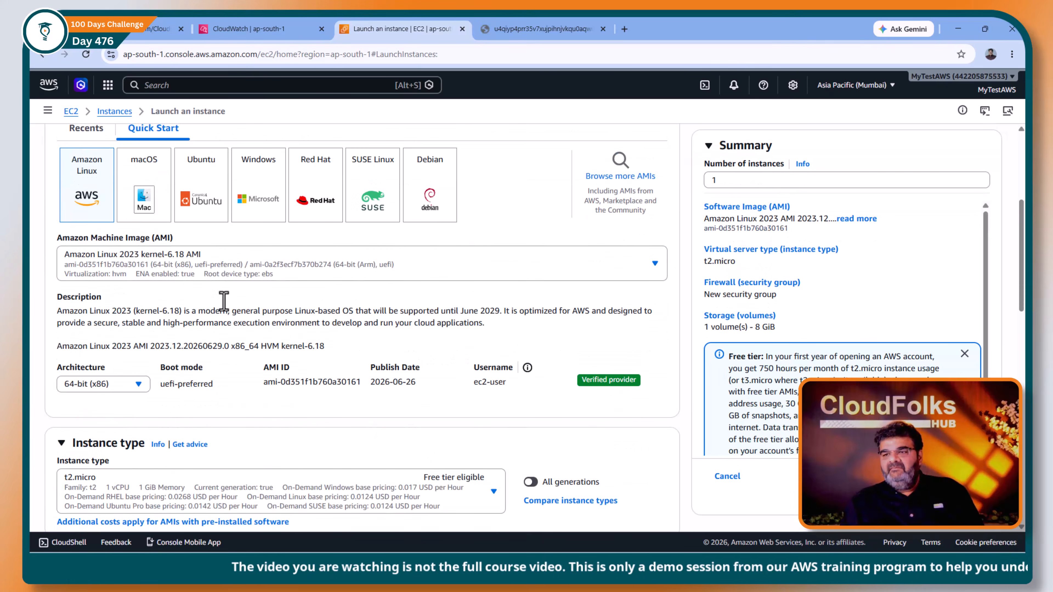
scroll(226, 309, down, 7)
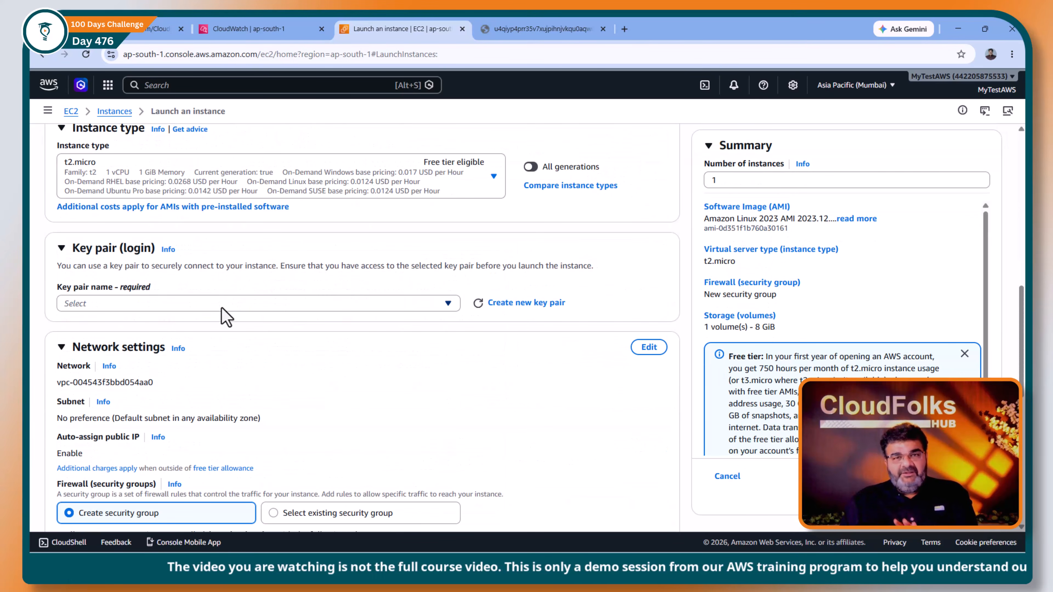
click(222, 308)
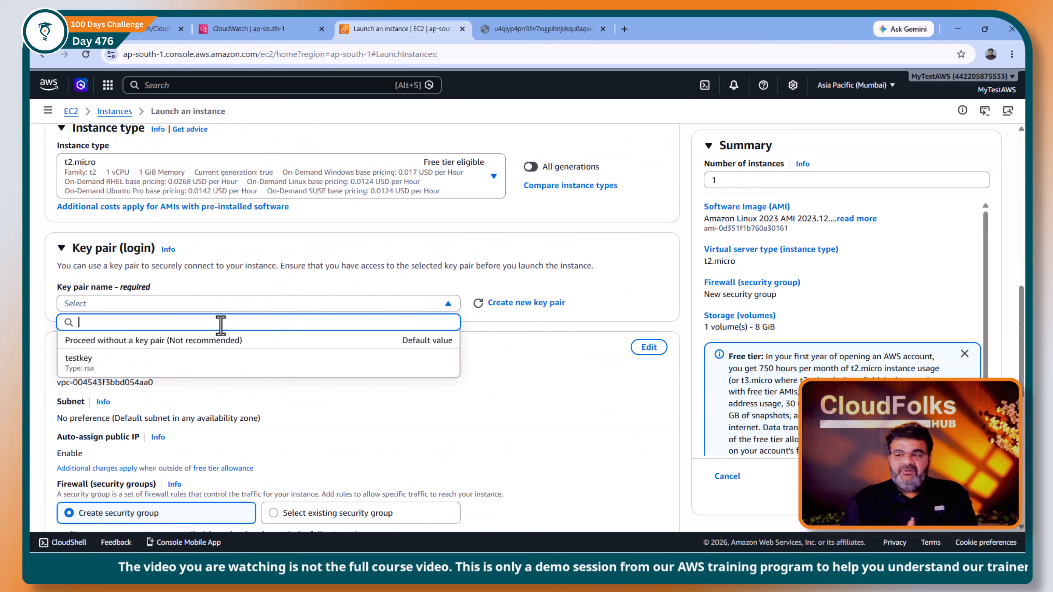
click(185, 361)
Step: Disallow SSH traffic in the instance's new security group and launch the instance
scroll(224, 346, down, 4)
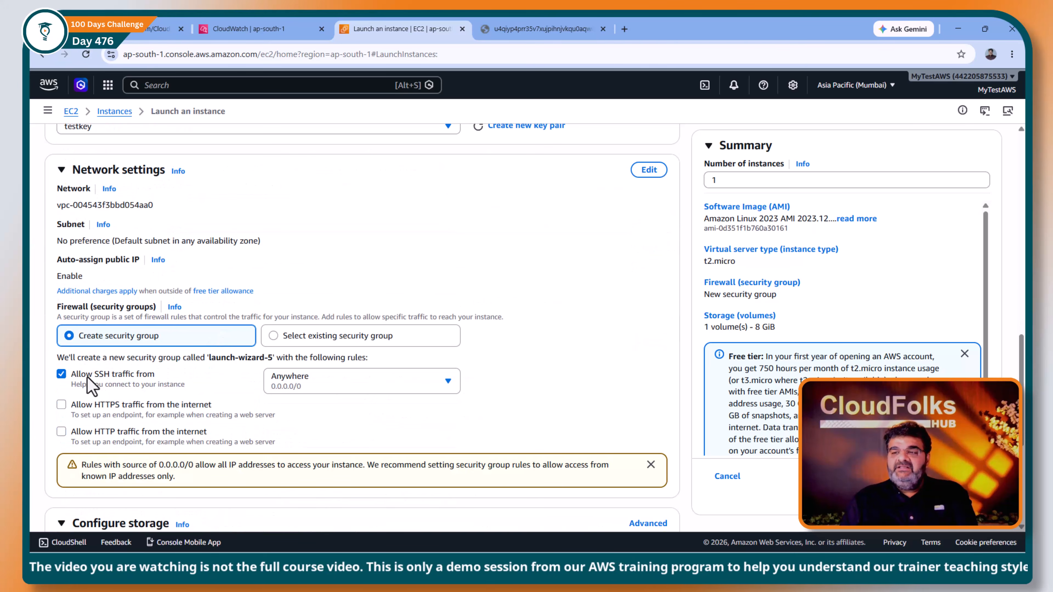
click(61, 374)
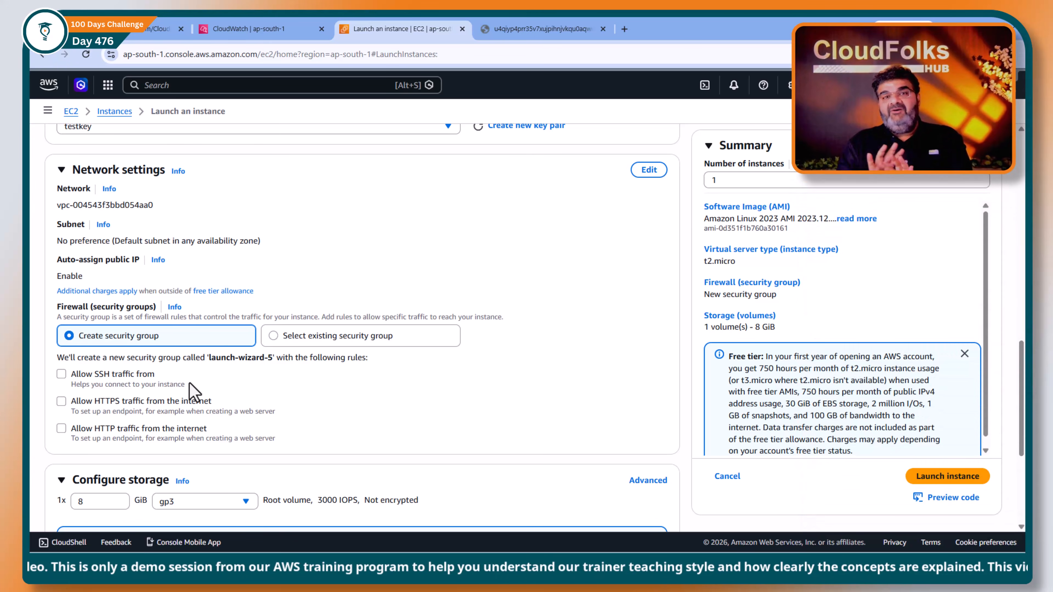
scroll(206, 382, down, 5)
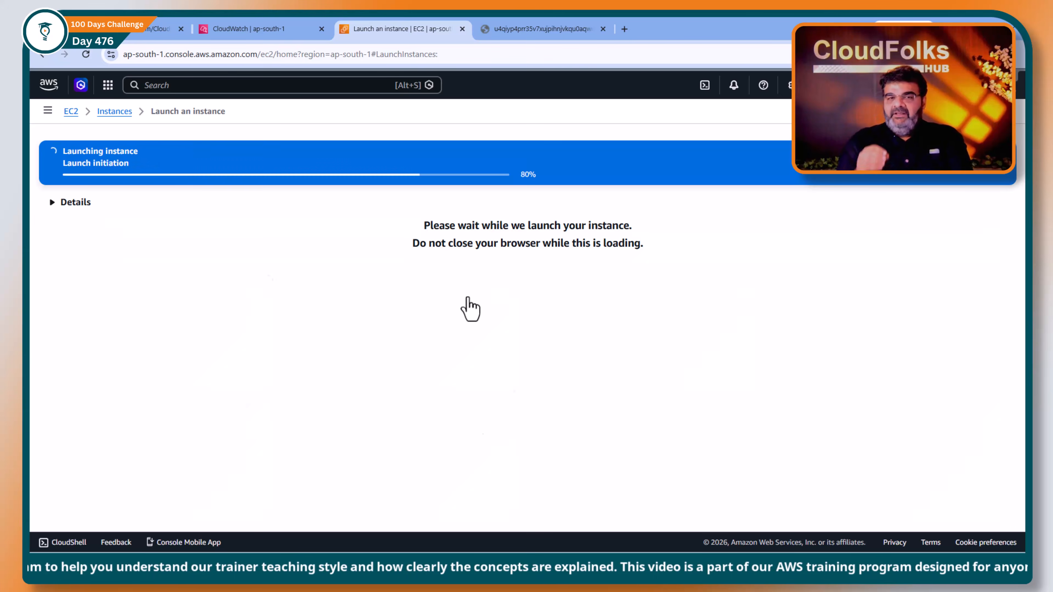
Step: Return to the instances list and, via the EC2 dashboard, show only the running instances
click(119, 114)
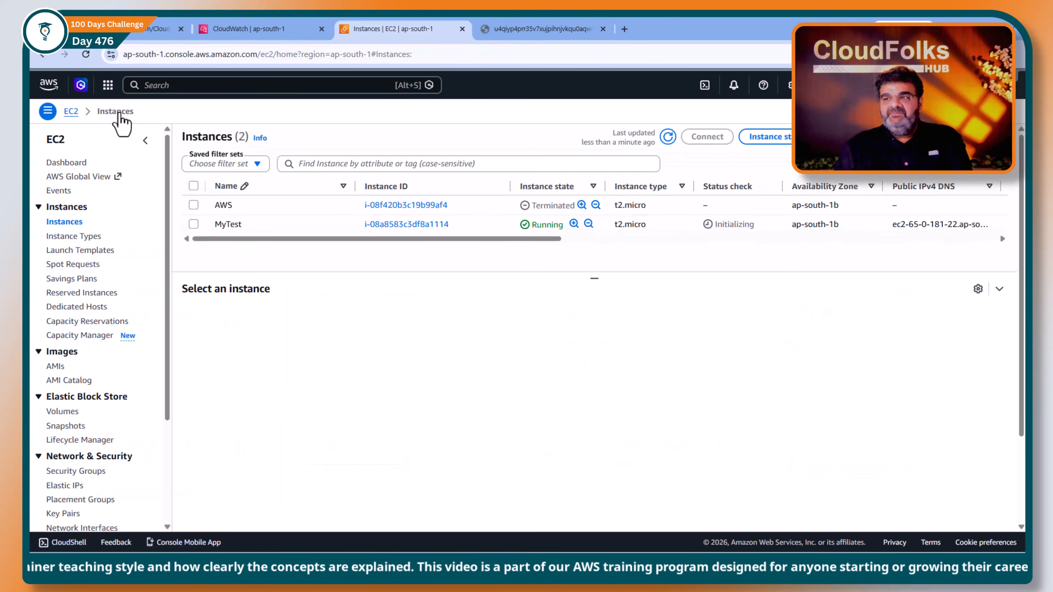
click(67, 162)
click(223, 187)
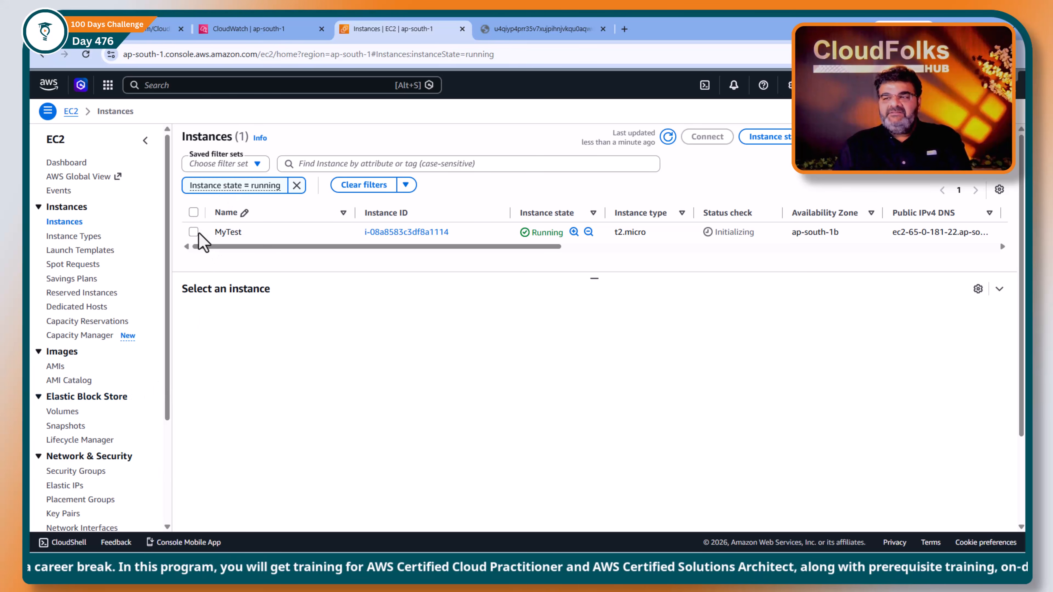
Step: Open the details of the running instance's network interface and start creating a flow log for it
scroll(149, 311, down, 1)
scroll(141, 340, down, 1)
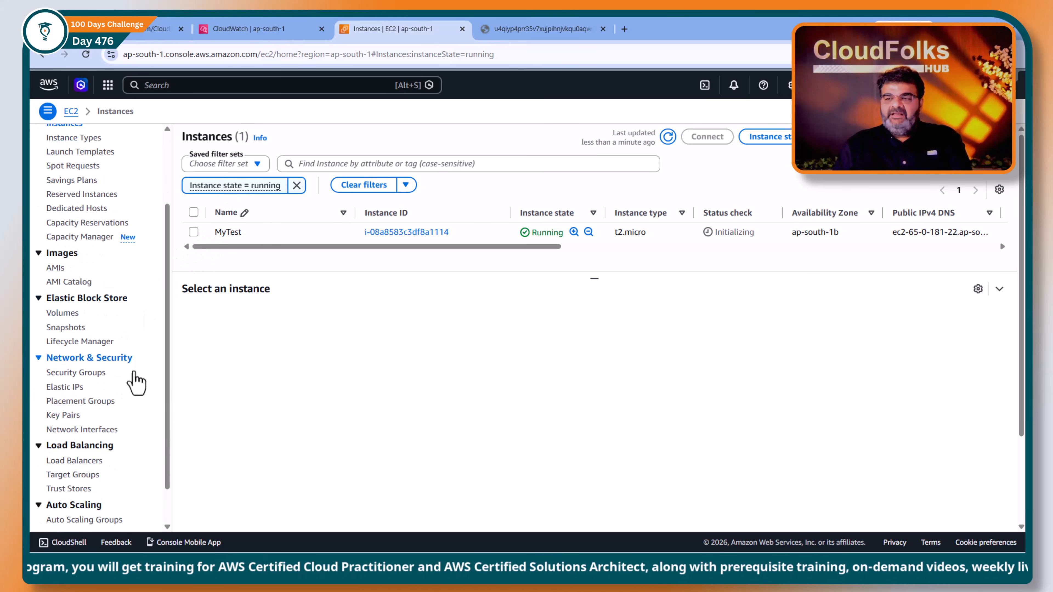
click(105, 430)
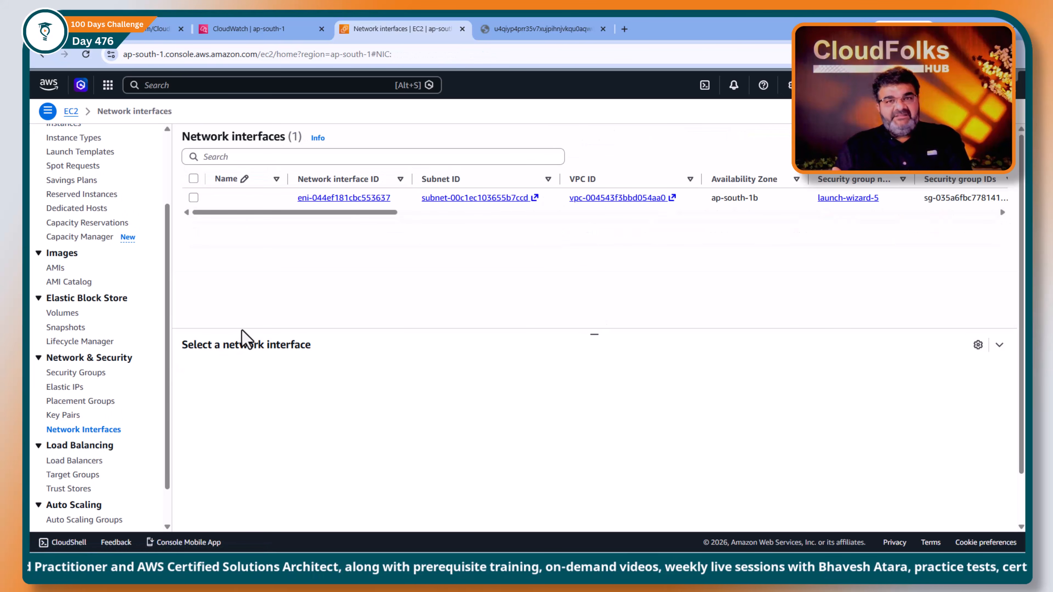
click(350, 198)
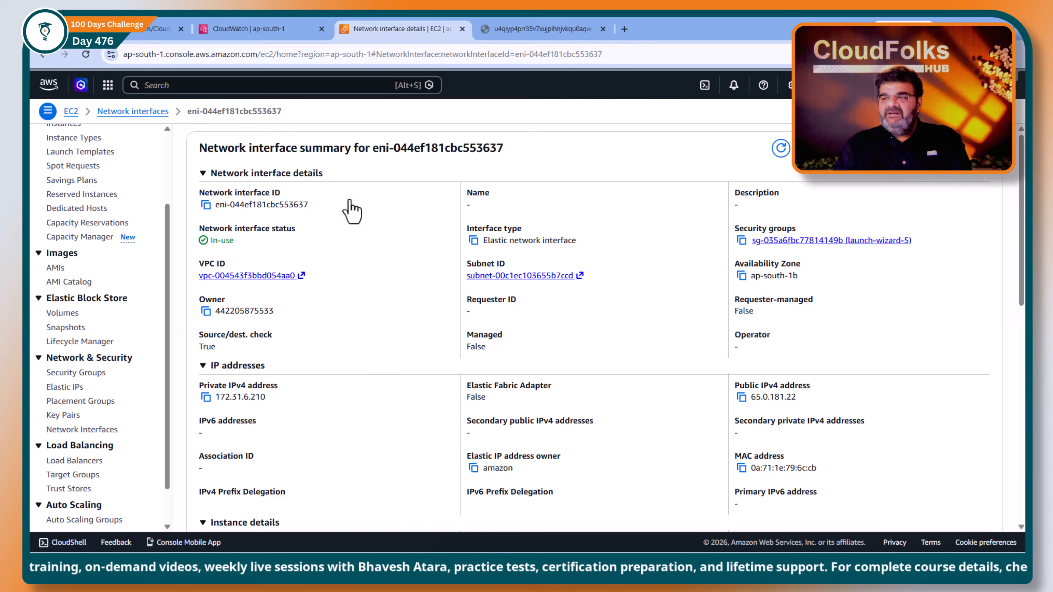
scroll(392, 364, down, 10)
scroll(390, 364, down, 2)
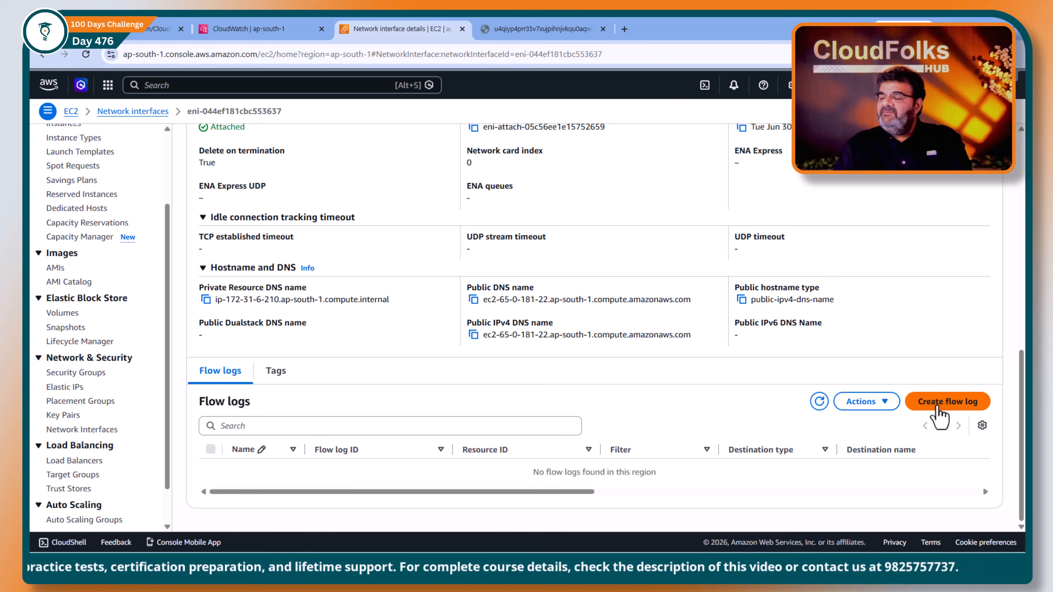
click(937, 408)
Step: Name the flow log My-Server-Flow and set it to capture Reject traffic with a 1 minute aggregation interval, sent to CloudWatch logs
click(256, 314)
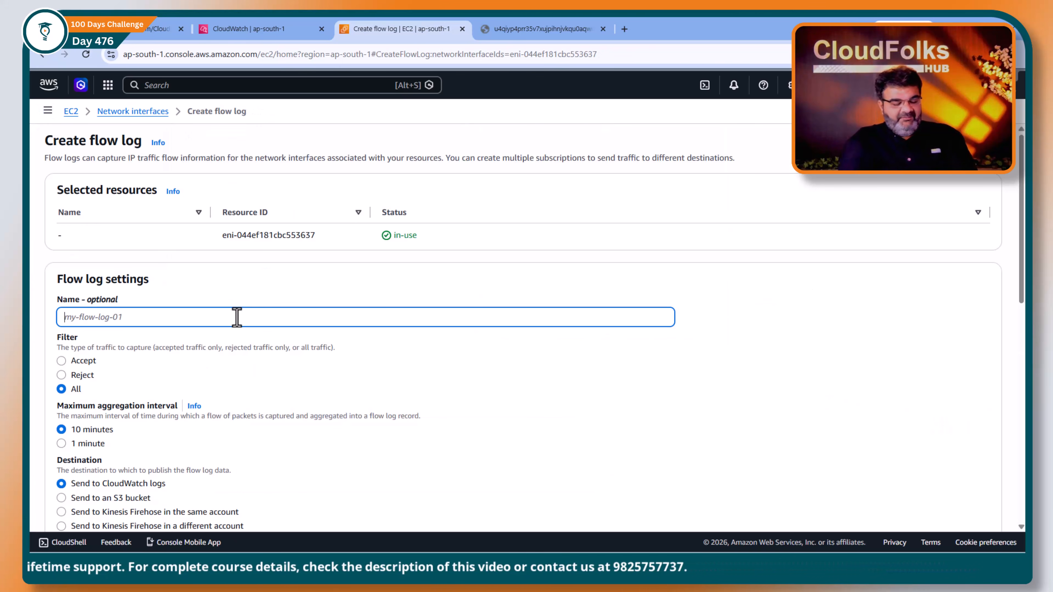
text(My-Server)
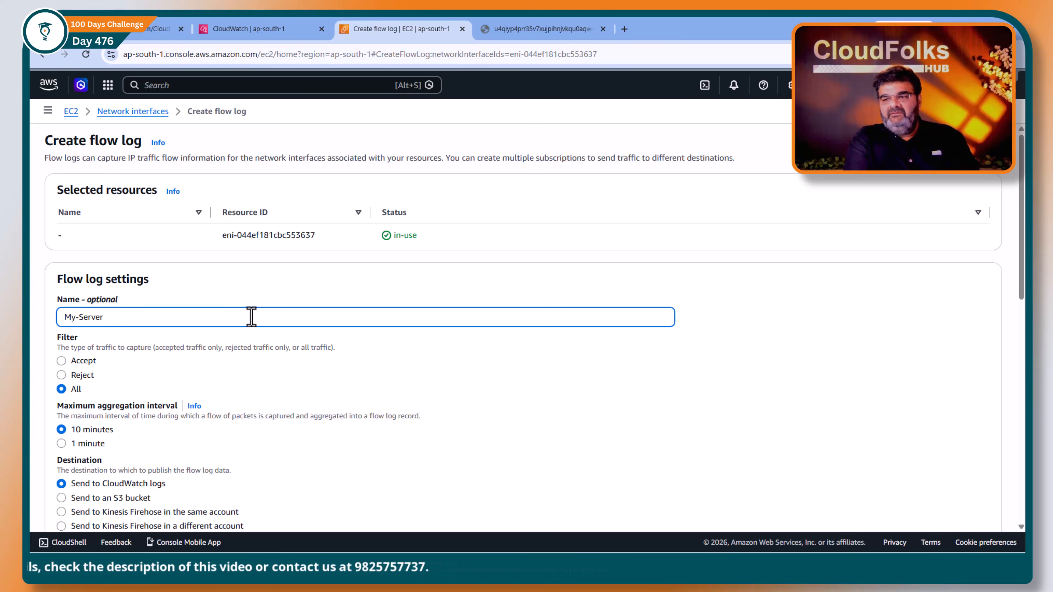
text(-Flow)
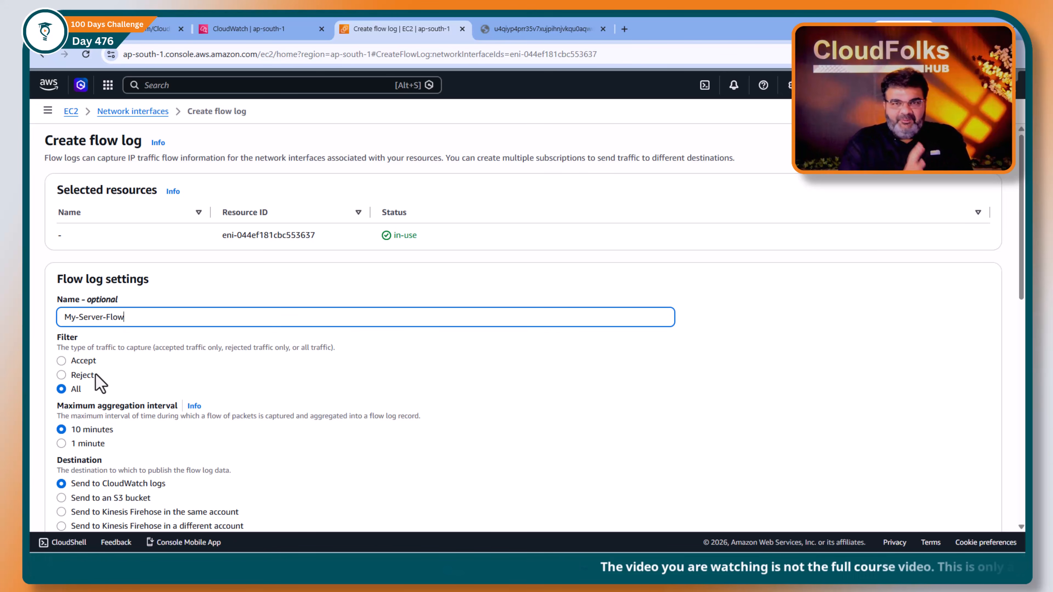
click(83, 375)
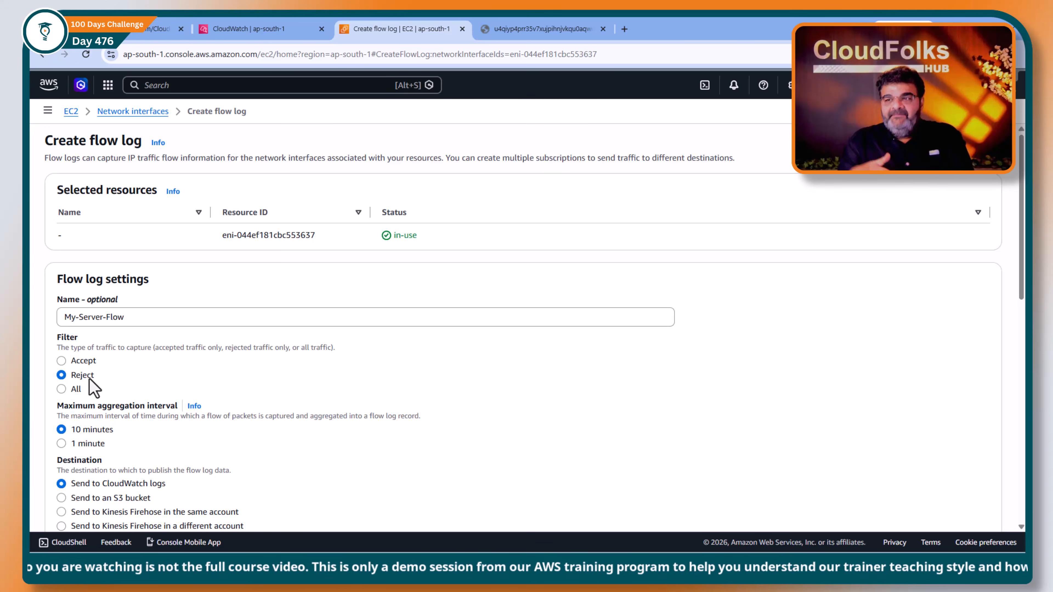
scroll(207, 369, down, 2)
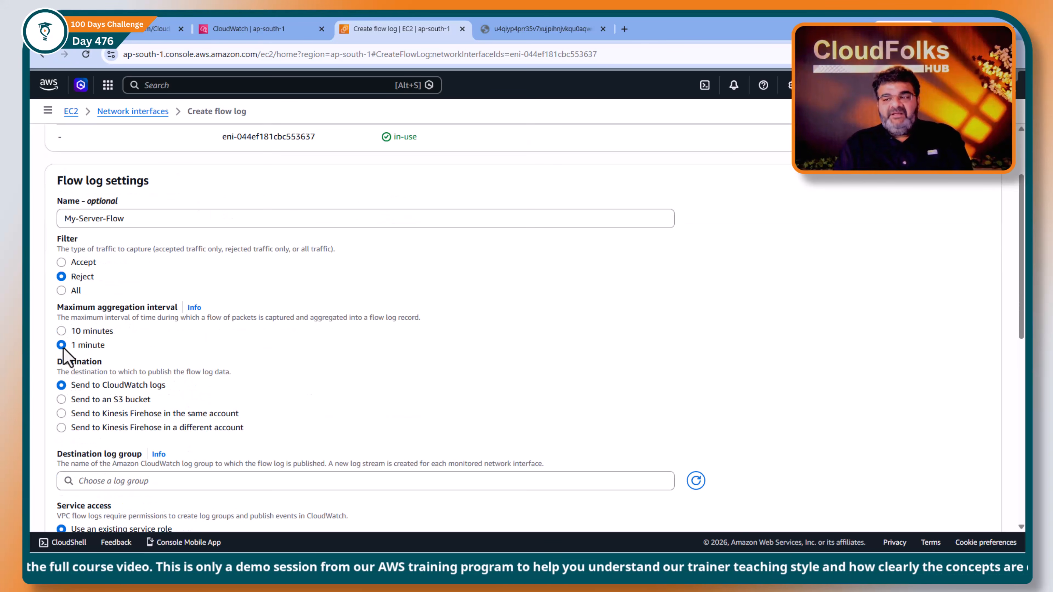
scroll(124, 349, down, 1)
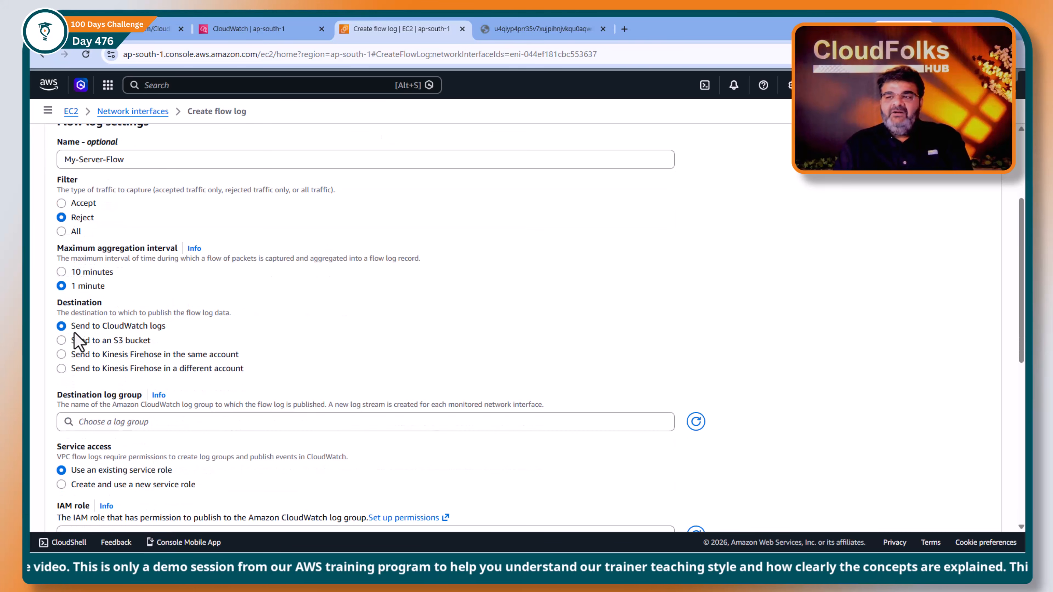
drag(72, 326, 170, 331)
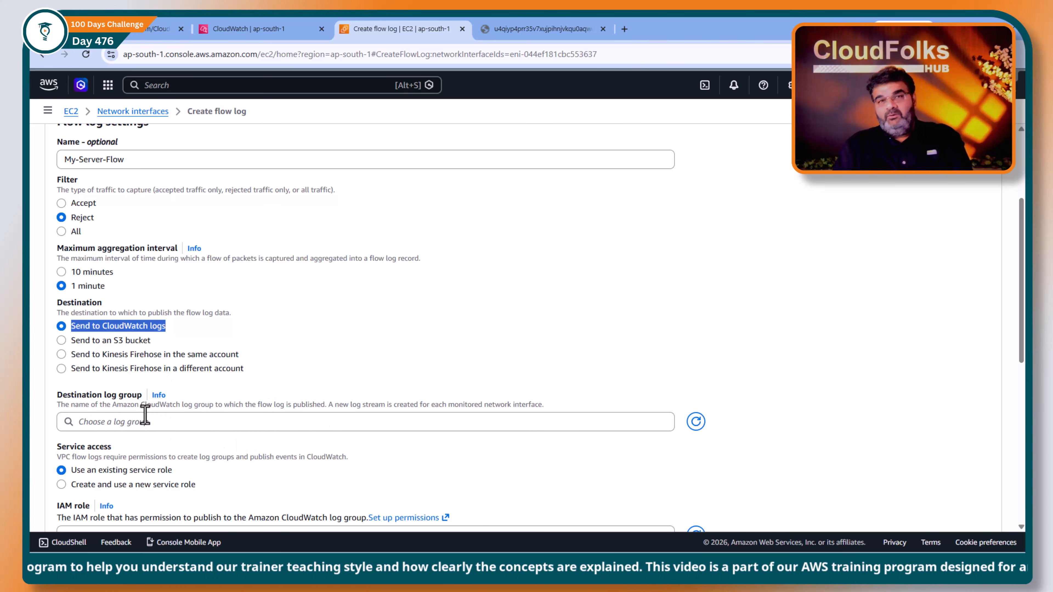
Step: Check which log groups are offered as the flow log's destination, and switch to the CloudWatch browser tab
click(196, 422)
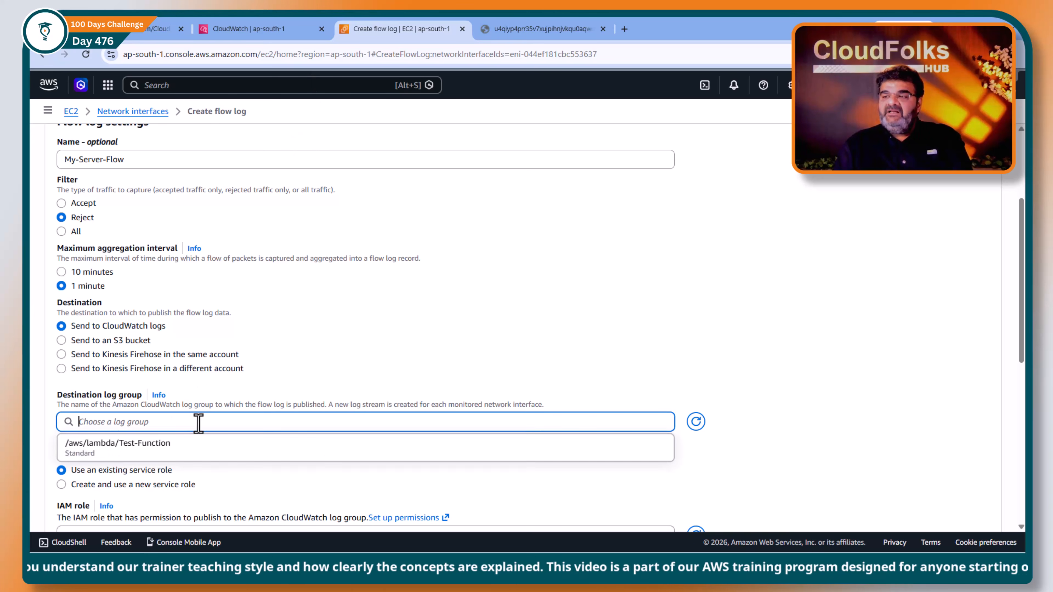
click(352, 317)
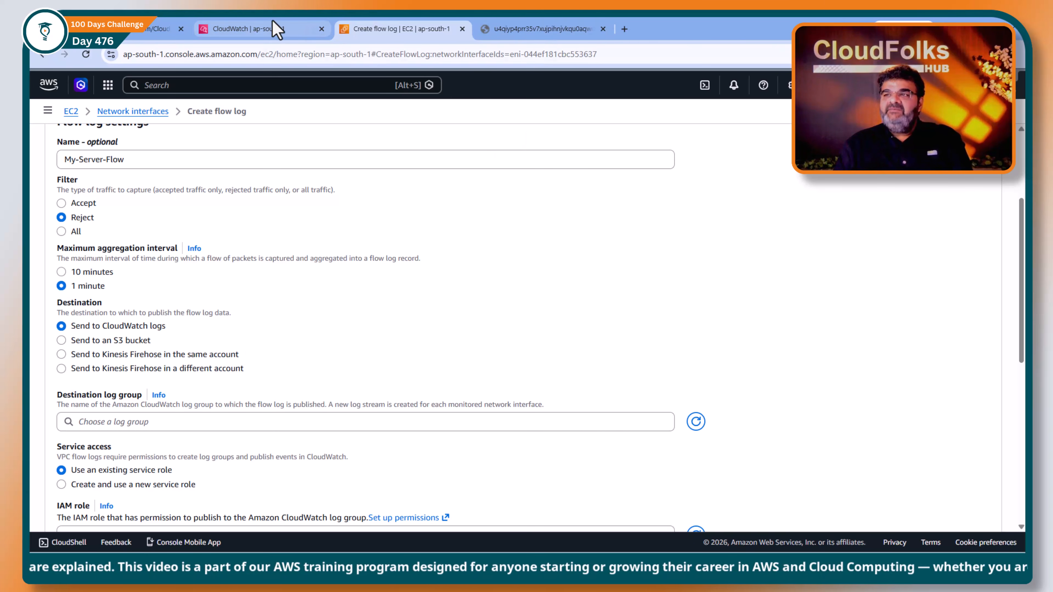
click(268, 29)
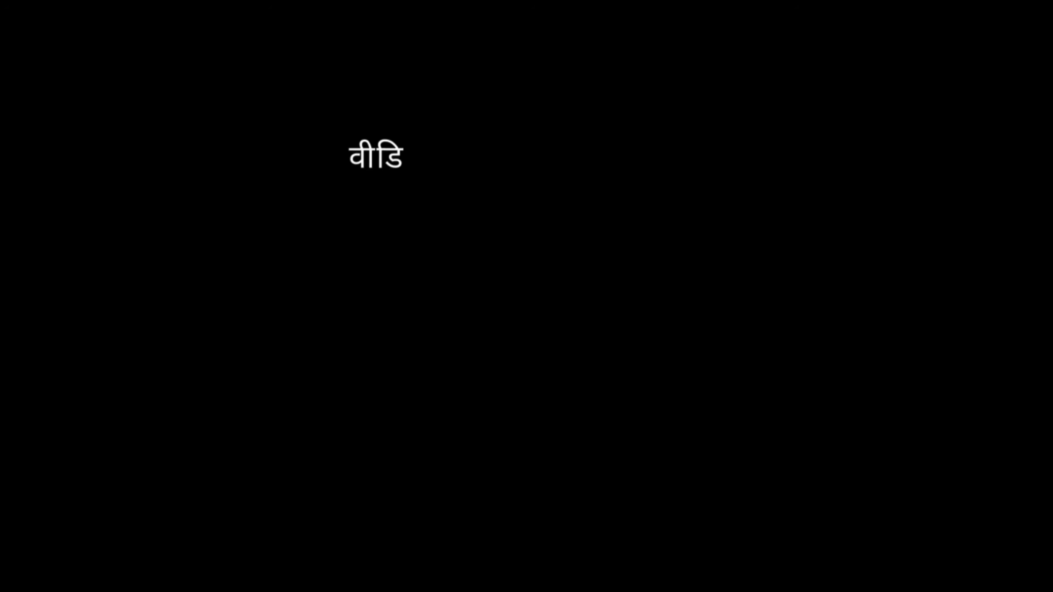